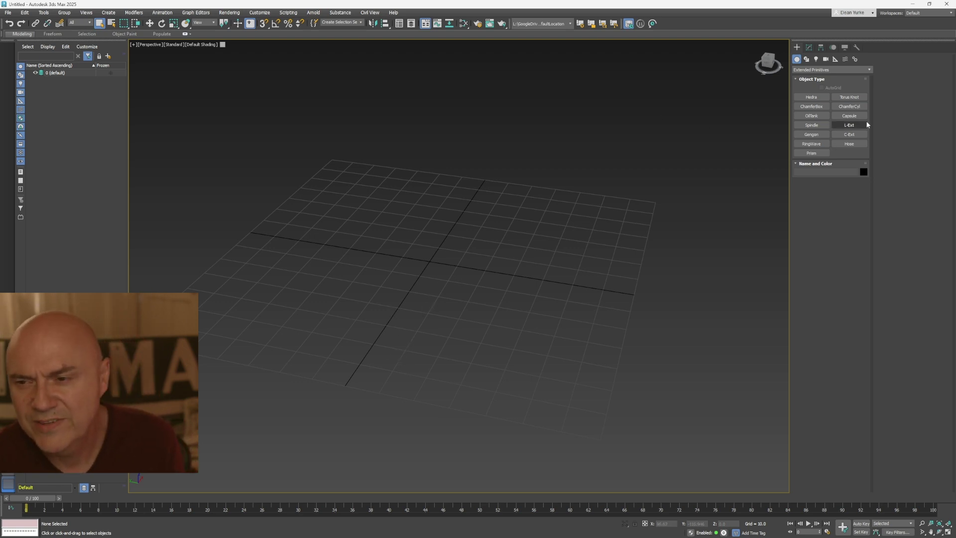
# Step: Switch the Create panel's Geometry dropdown to Extended Primitives to reach Hedra
pyautogui.click(809, 98)
# Step: Draw a tetrahedron Hedra on the grid and add an Unwrap UVW modifier via 'unw'
pyautogui.moveTo(416, 263); pyautogui.dragTo(507, 221)
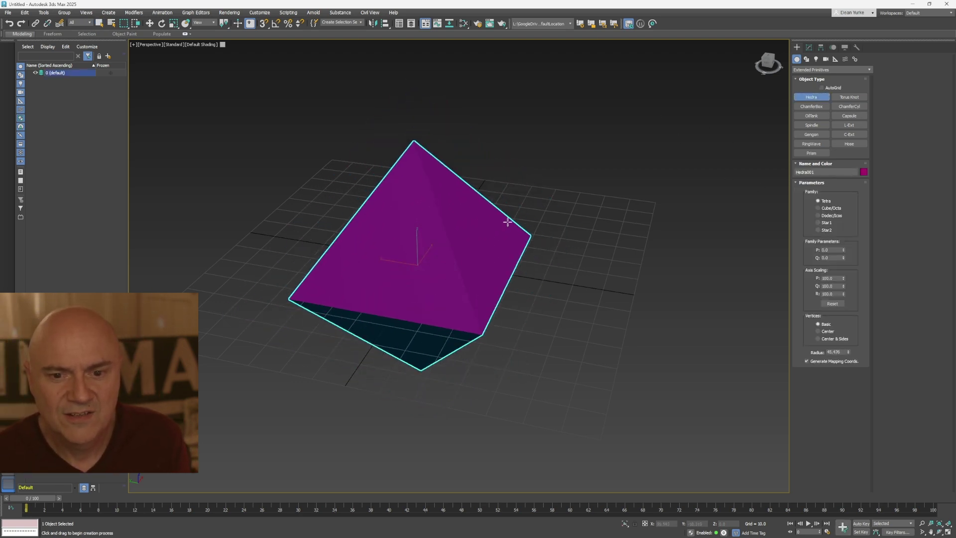
pyautogui.moveTo(504, 342)
pyautogui.keyDown('alt'); pyautogui.mouseDown(button='middle')
pyautogui.moveTo(467, 321)
pyautogui.moveTo(369, 324)
pyautogui.moveTo(442, 363)
pyautogui.moveTo(456, 308)
pyautogui.moveTo(422, 335)
pyautogui.moveTo(446, 360)
pyautogui.moveTo(495, 344)
pyautogui.moveTo(486, 339)
pyautogui.mouseUp(button='middle'); pyautogui.keyUp('alt')
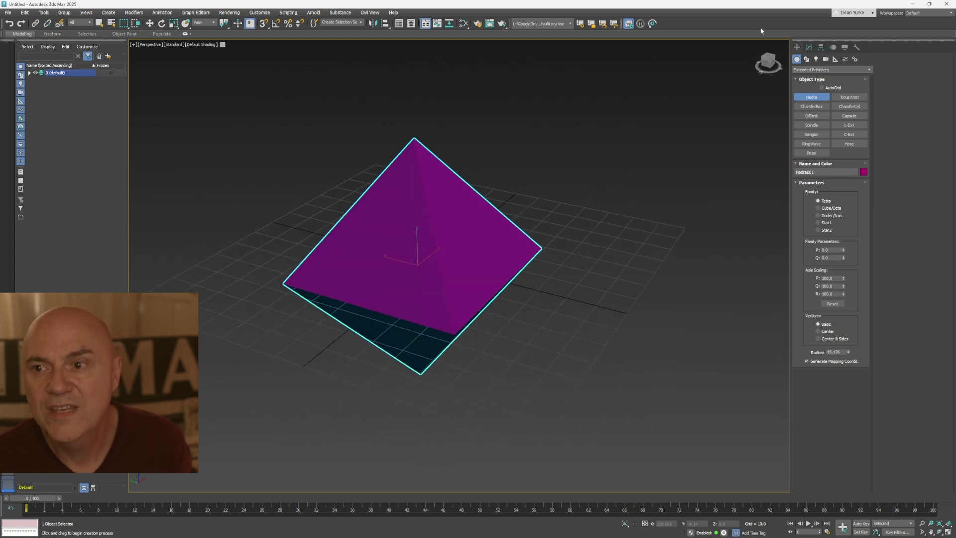
pyautogui.click(809, 48)
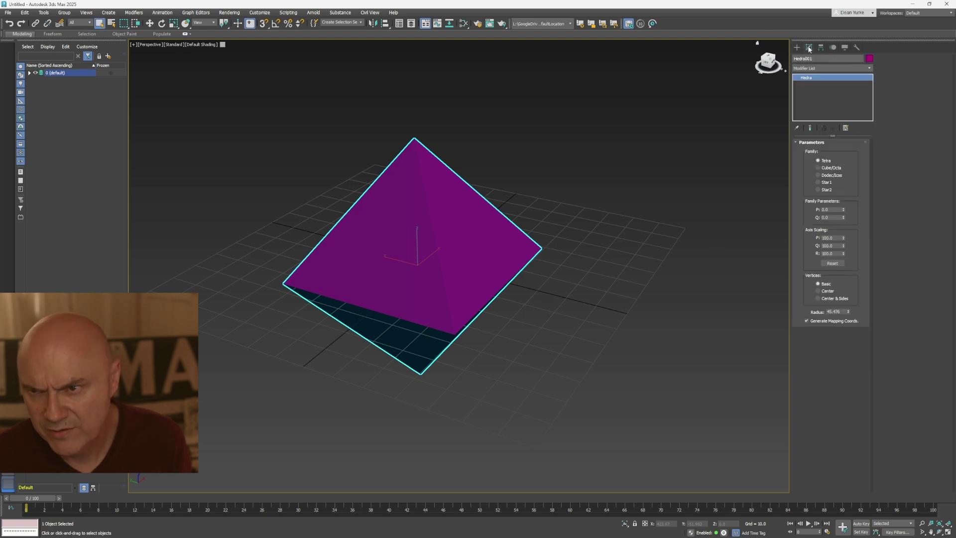
pyautogui.click(810, 68)
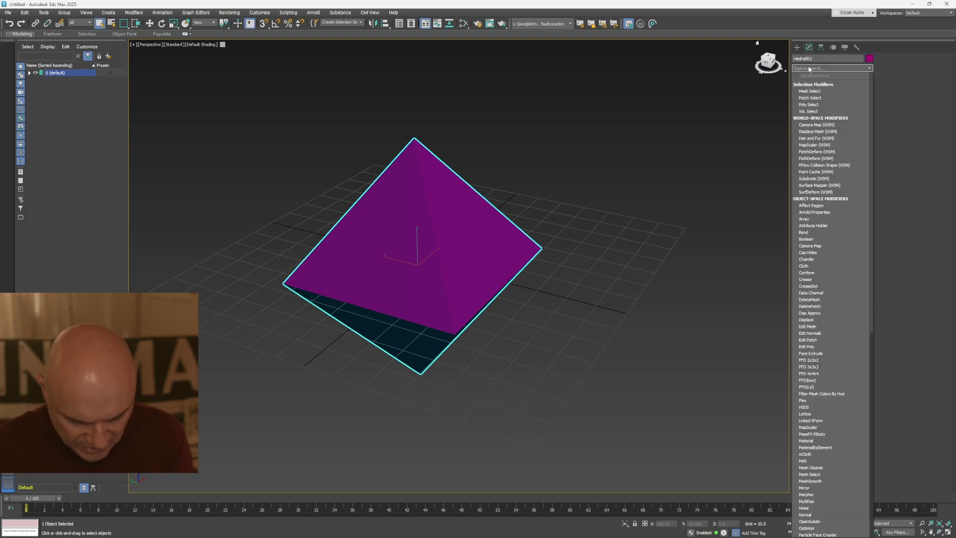
pyautogui.write('unw')
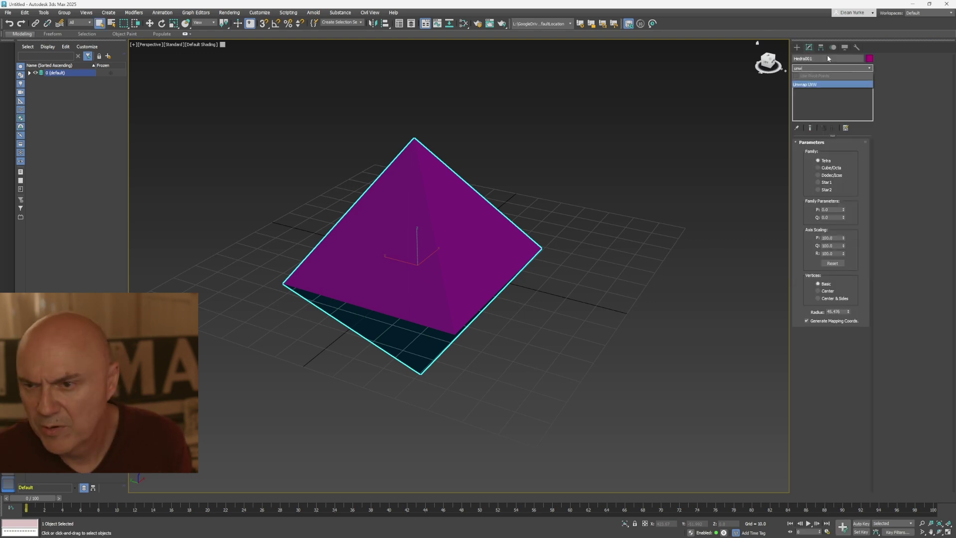
pyautogui.click(803, 84)
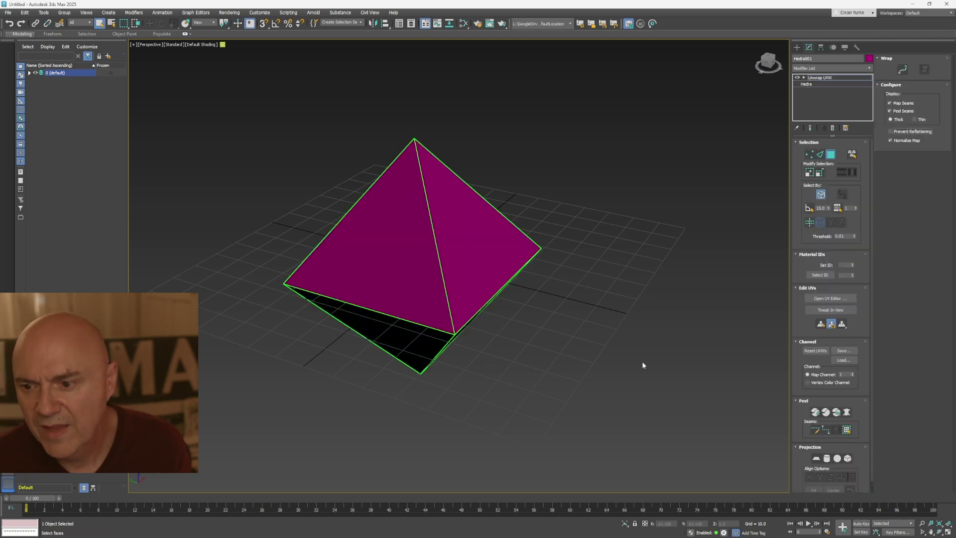
# Step: Open the UV editor and apply Flatten Mapping with default settings
pyautogui.click(825, 299)
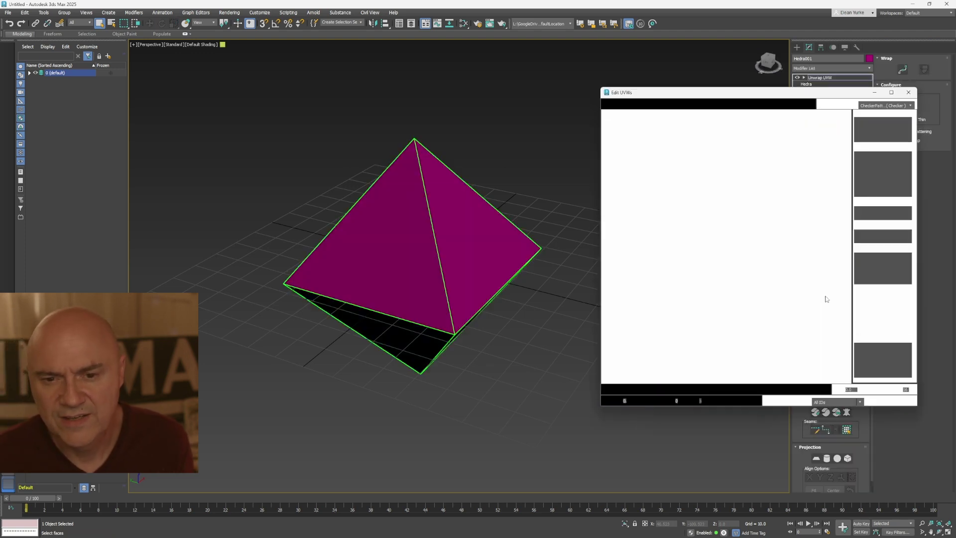
pyautogui.moveTo(719, 95); pyautogui.dragTo(531, 107)
pyautogui.scroll(-4, 513, 274)
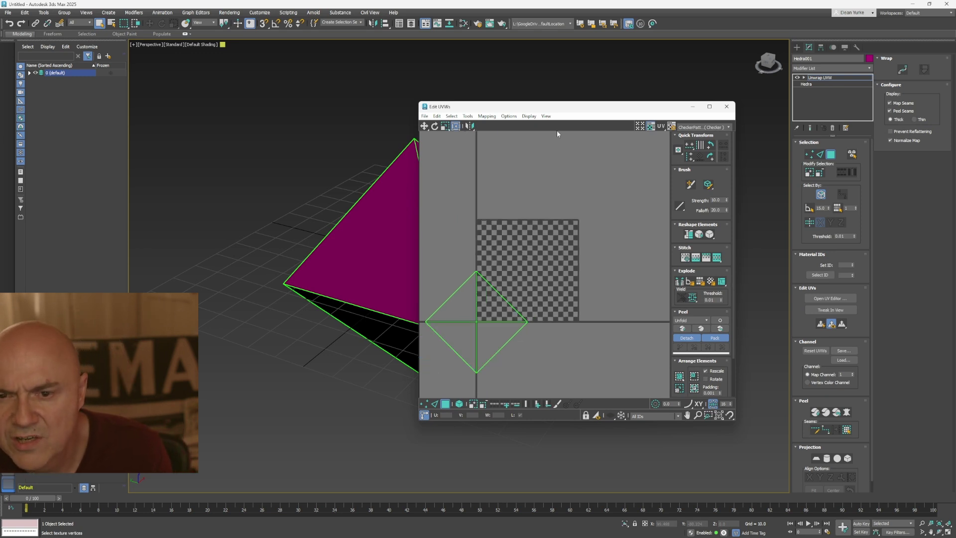
pyautogui.click(467, 116)
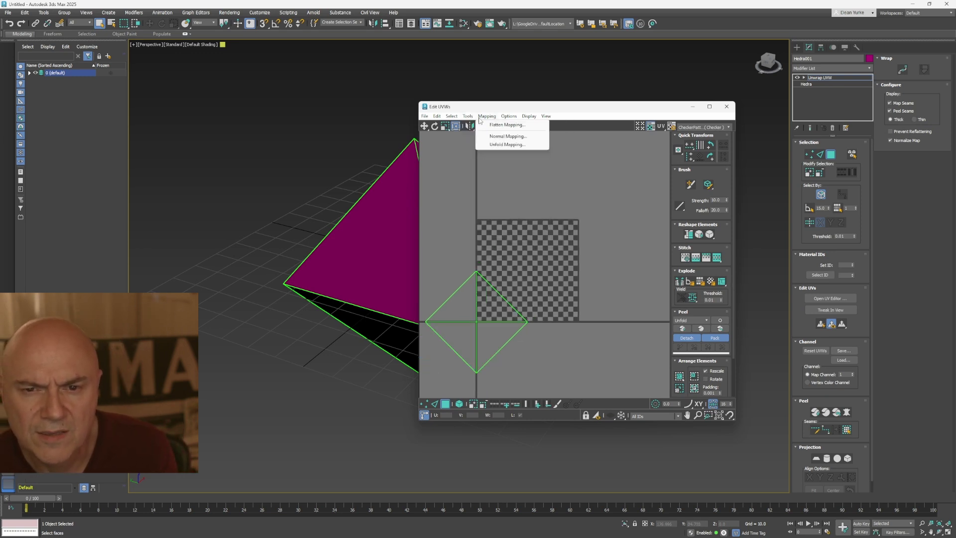
pyautogui.click(494, 126)
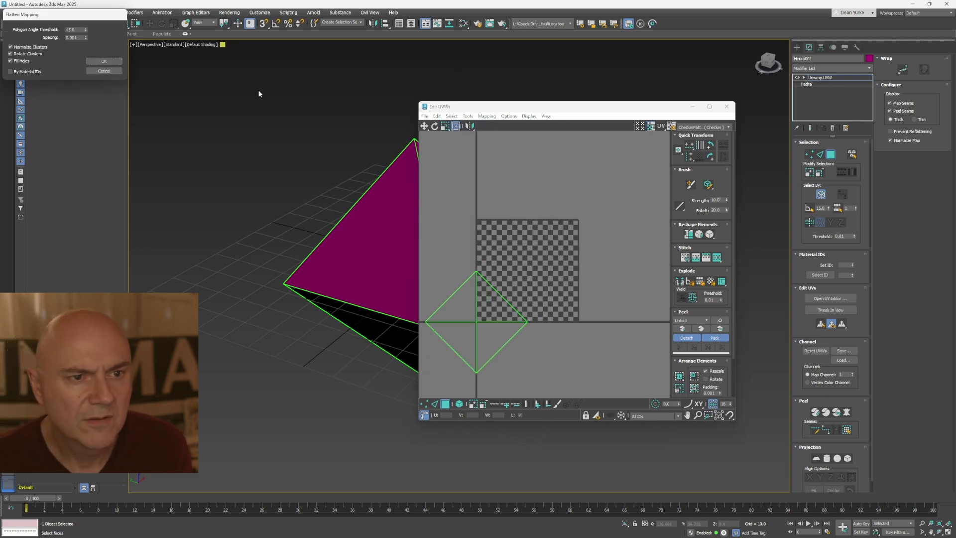
pyautogui.press('Return')
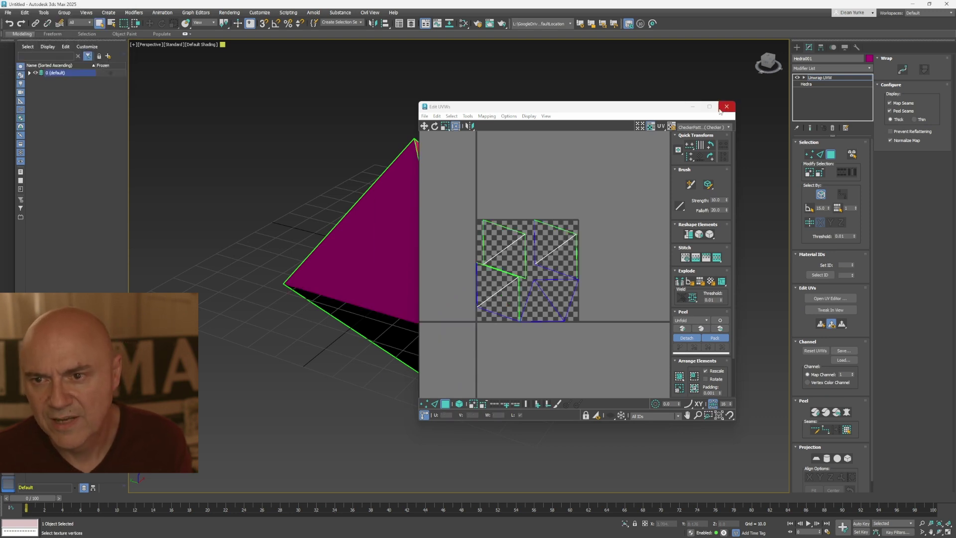
# Step: Move a UV face up to the tile's top edge, then close the Edit UVWs window
pyautogui.click(503, 257)
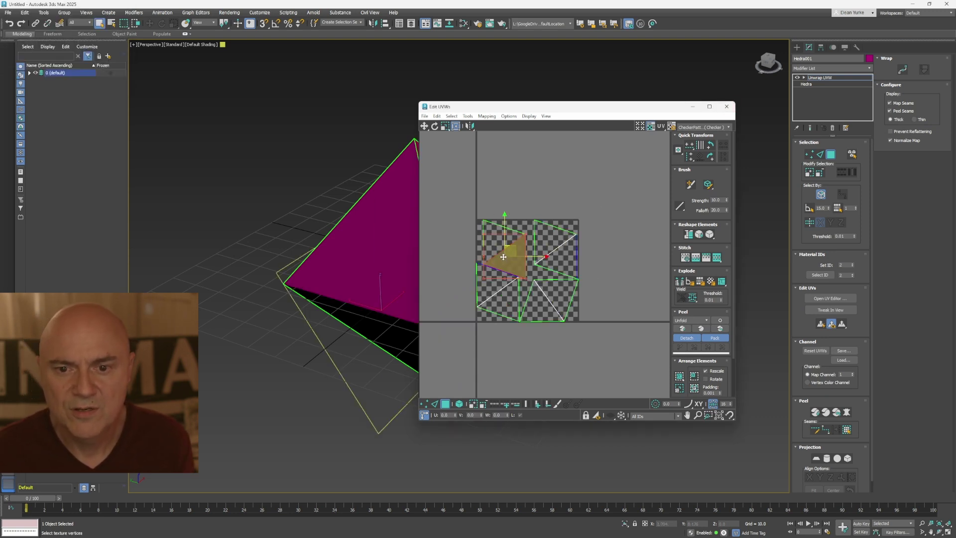
pyautogui.moveTo(503, 257); pyautogui.dragTo(504, 243)
pyautogui.moveTo(597, 106); pyautogui.dragTo(805, 125)
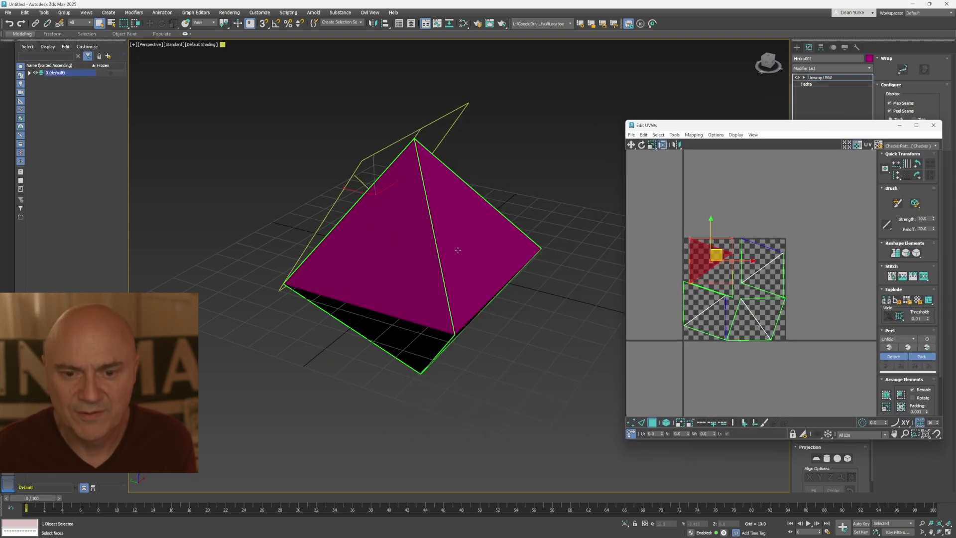
pyautogui.keyDown('alt'); pyautogui.moveTo(457, 250); pyautogui.dragTo(448, 214, button='middle'); pyautogui.keyUp('alt')
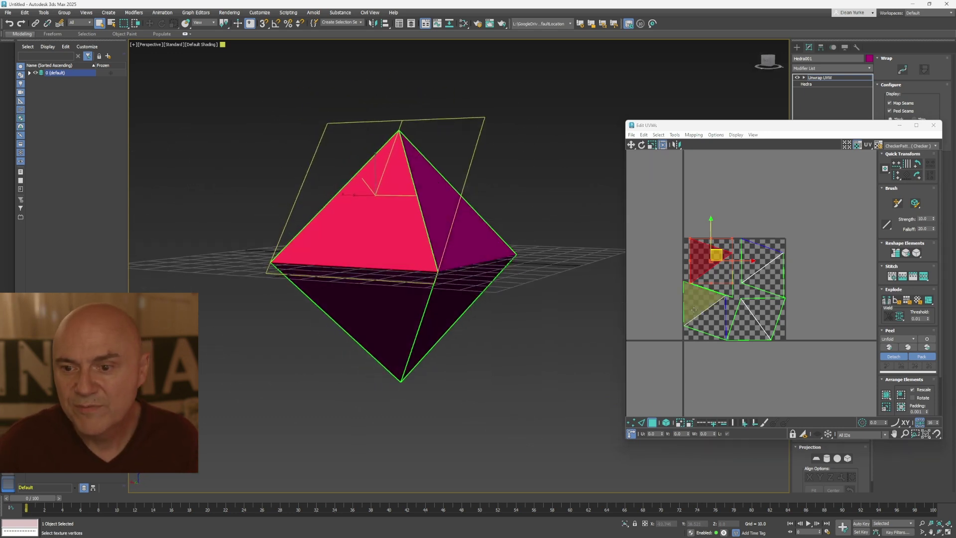
pyautogui.click(694, 309)
pyautogui.click(933, 125)
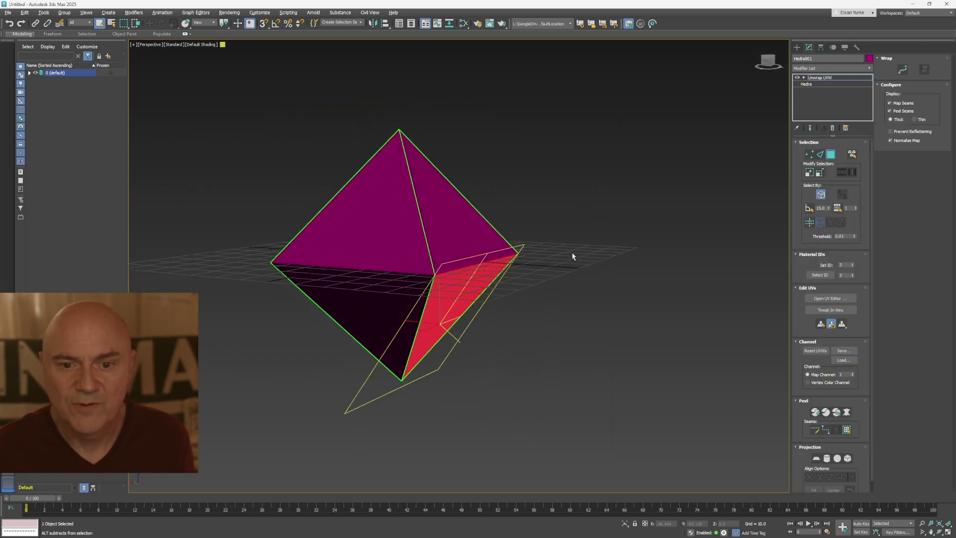
pyautogui.keyDown('alt'); pyautogui.moveTo(572, 257); pyautogui.dragTo(597, 281, button='middle'); pyautogui.keyUp('alt')
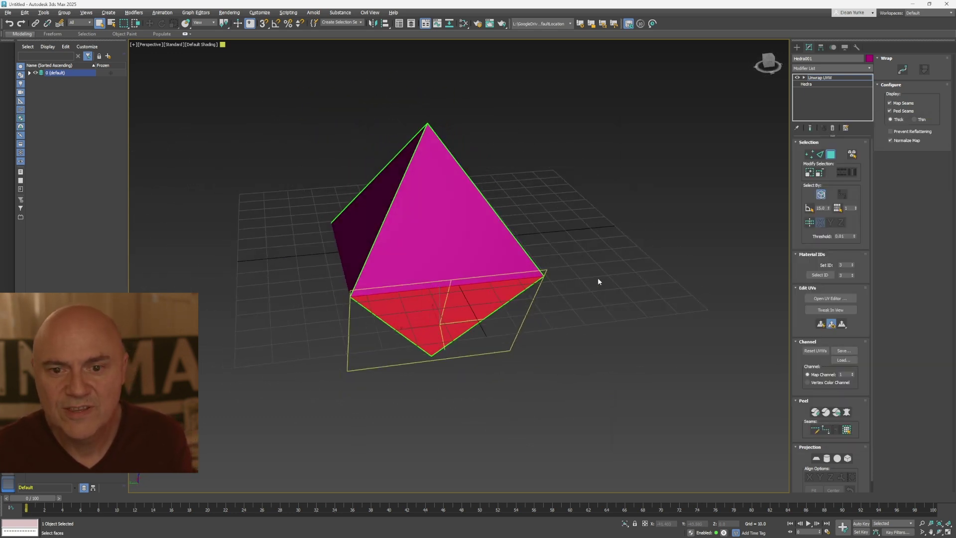
pyautogui.click(598, 281)
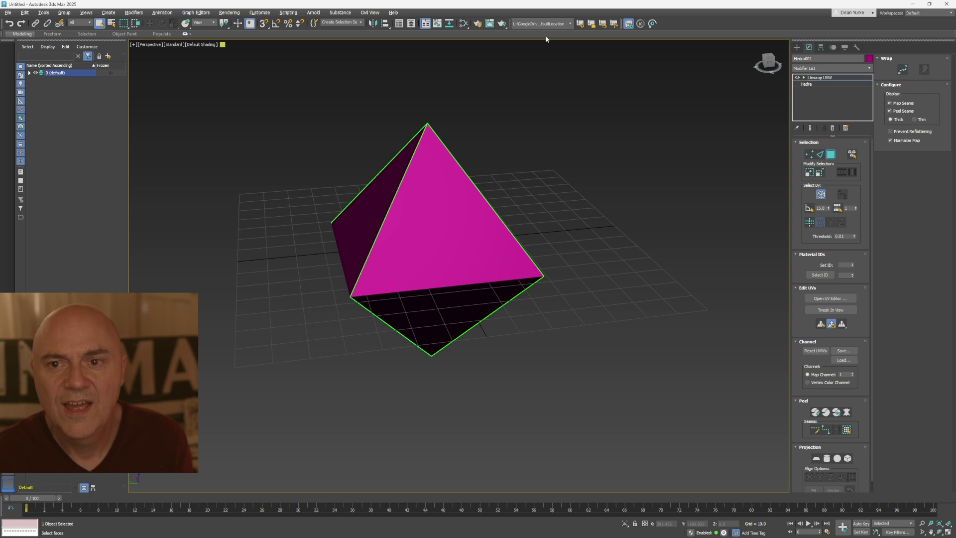
# Step: Open the Slate Material Editor and add a PBR Material (Metal/Rough) node, Material #45
pyautogui.click(462, 25)
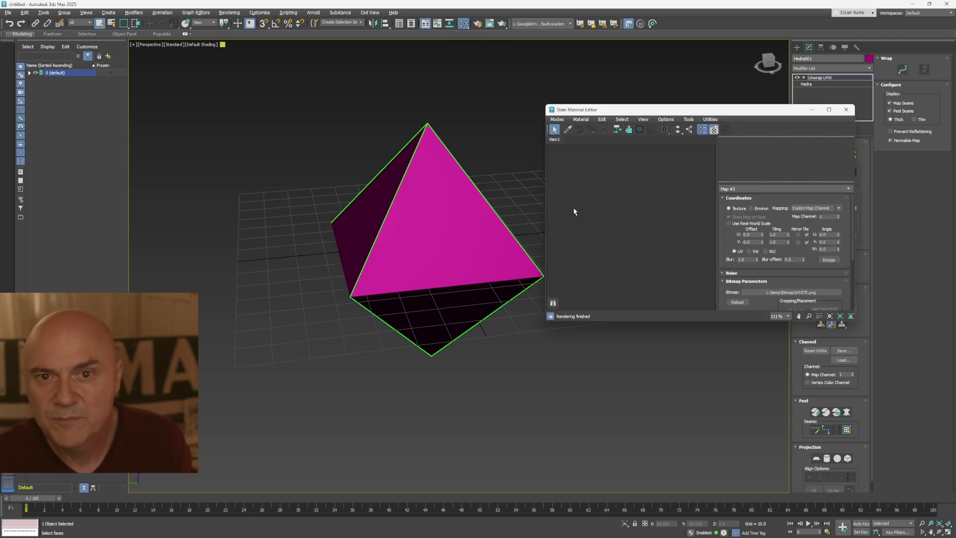
pyautogui.moveTo(612, 110)
pyautogui.mouseDown()
pyautogui.moveTo(626, 129)
pyautogui.moveTo(619, 124)
pyautogui.mouseUp()
pyautogui.rightClick(633, 198)
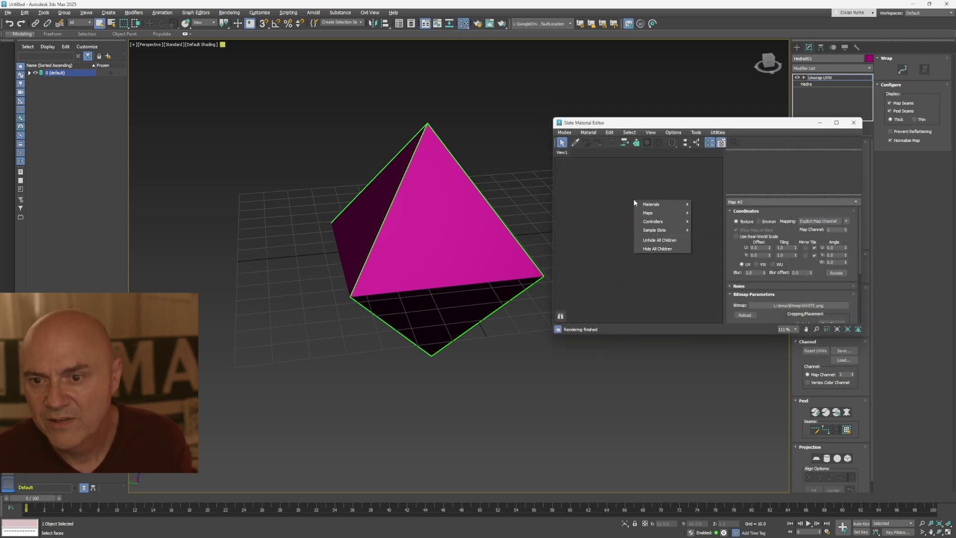
pyautogui.moveTo(648, 205)
pyautogui.moveTo(715, 206)
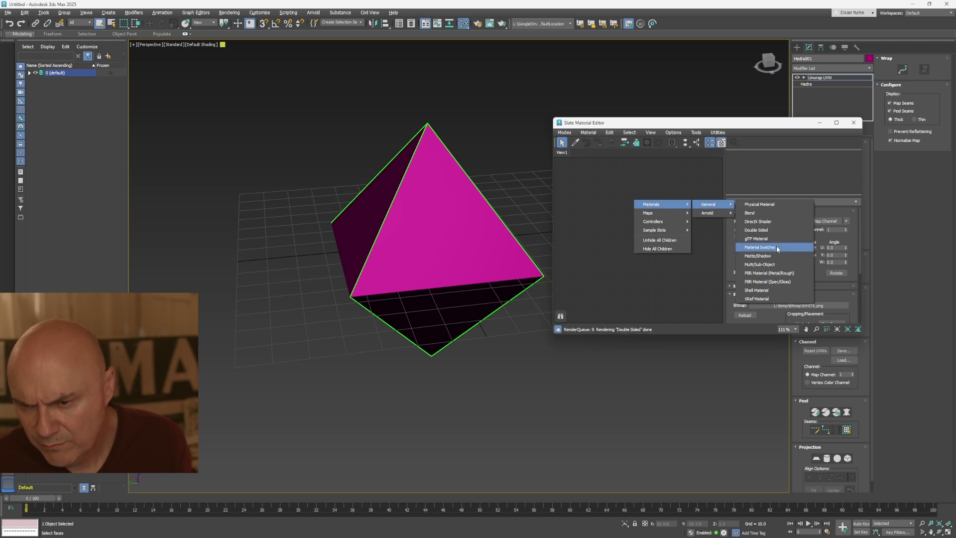
pyautogui.click(768, 272)
pyautogui.moveTo(629, 206); pyautogui.dragTo(663, 206)
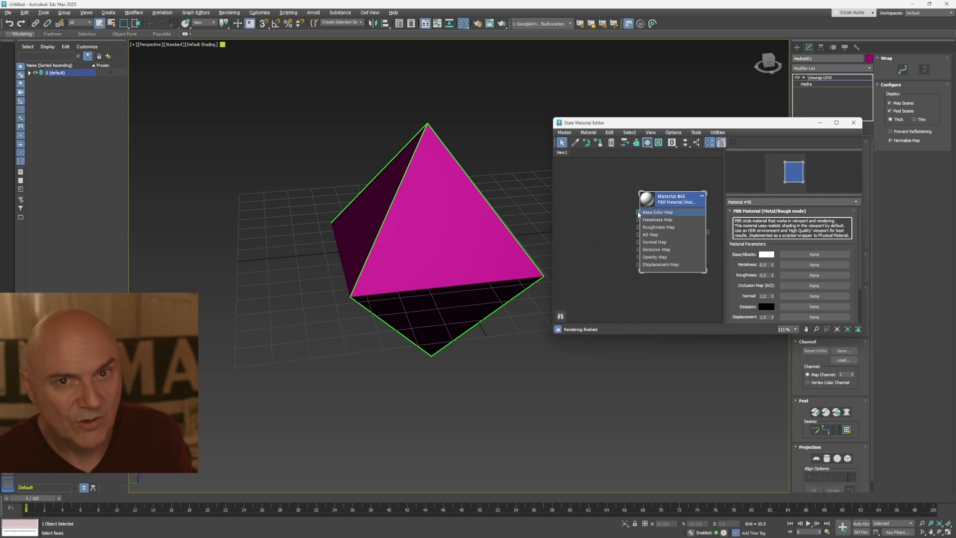
# Step: Begin connecting a new map to Material #45's Base Color Map input
pyautogui.moveTo(602, 215); pyautogui.dragTo(604, 215)
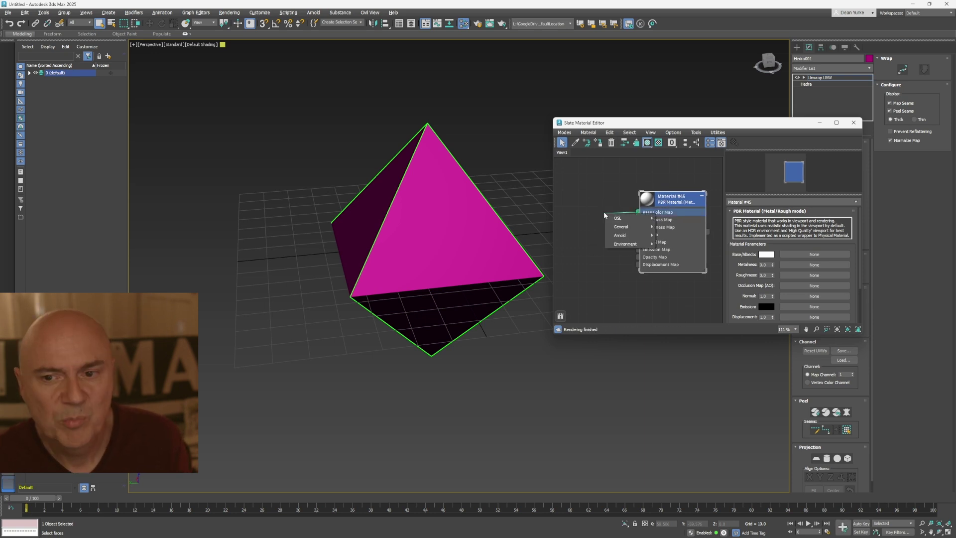
pyautogui.click(597, 202)
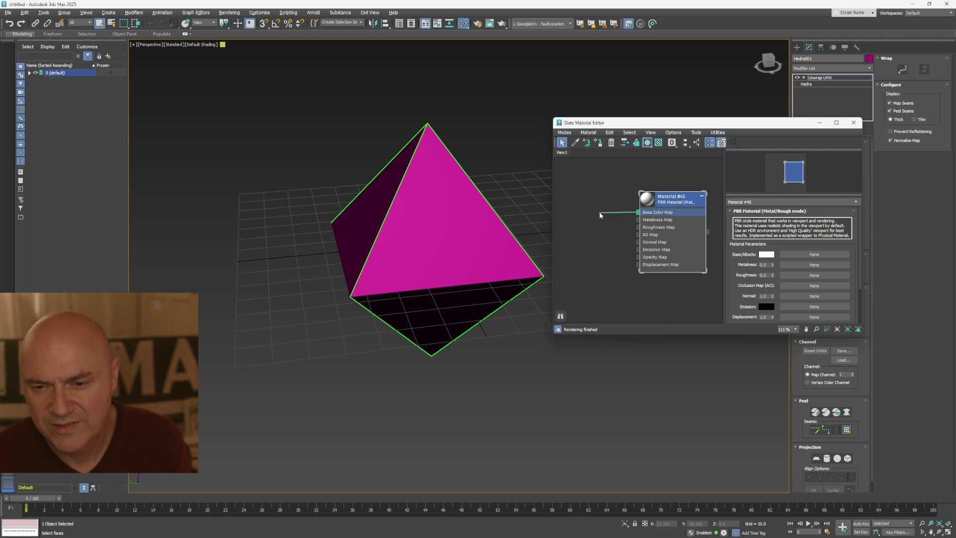
pyautogui.moveTo(600, 215); pyautogui.dragTo(600, 215)
# Step: Connect a Bitmap loading WHITE_A.png to the Base Color Map input
pyautogui.moveTo(615, 225)
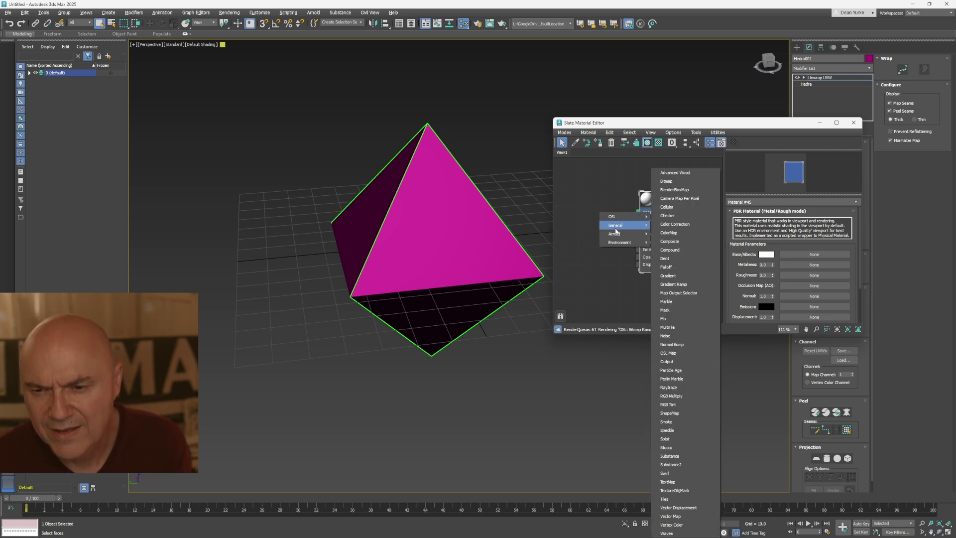
pyautogui.click(666, 182)
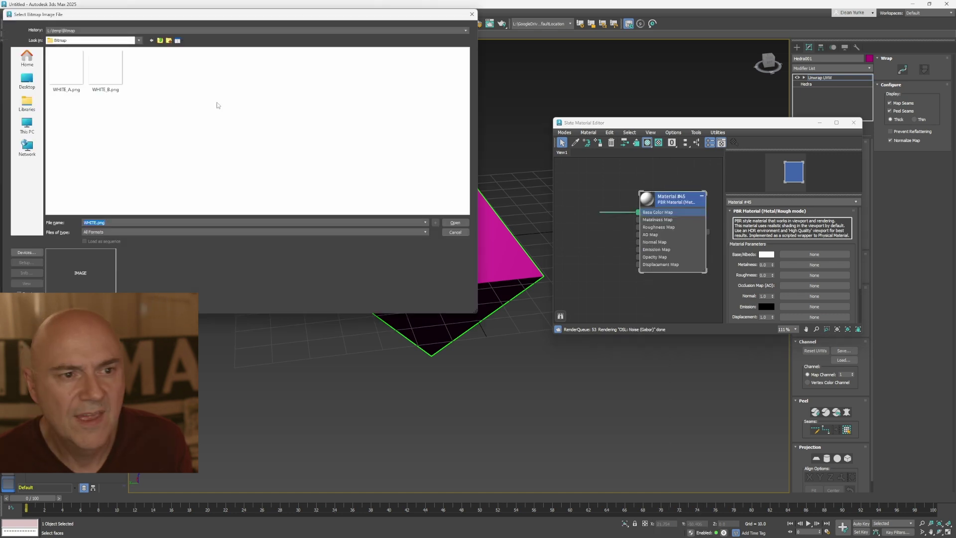
pyautogui.doubleClick(70, 65)
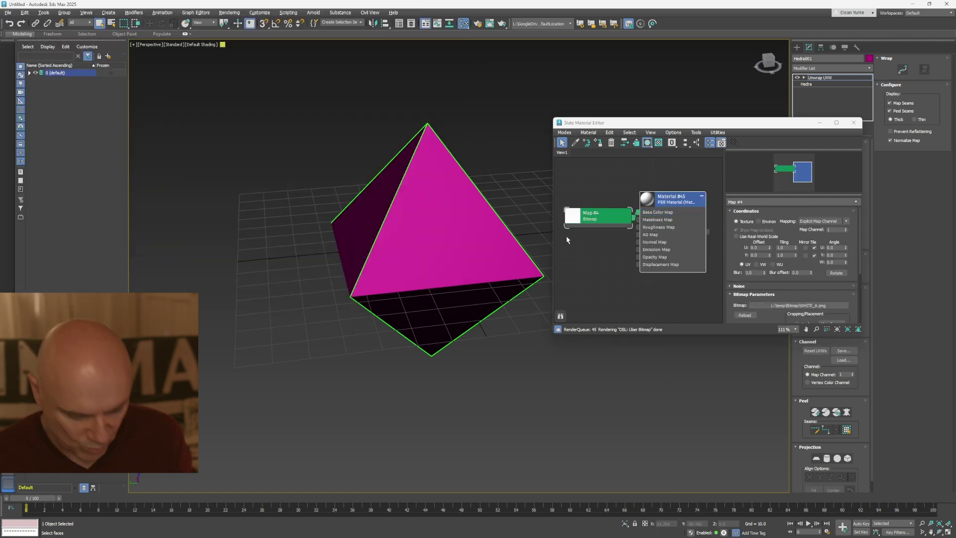
# Step: Assign Material #45 to the pyramid, turning it white
pyautogui.moveTo(605, 214); pyautogui.dragTo(598, 197)
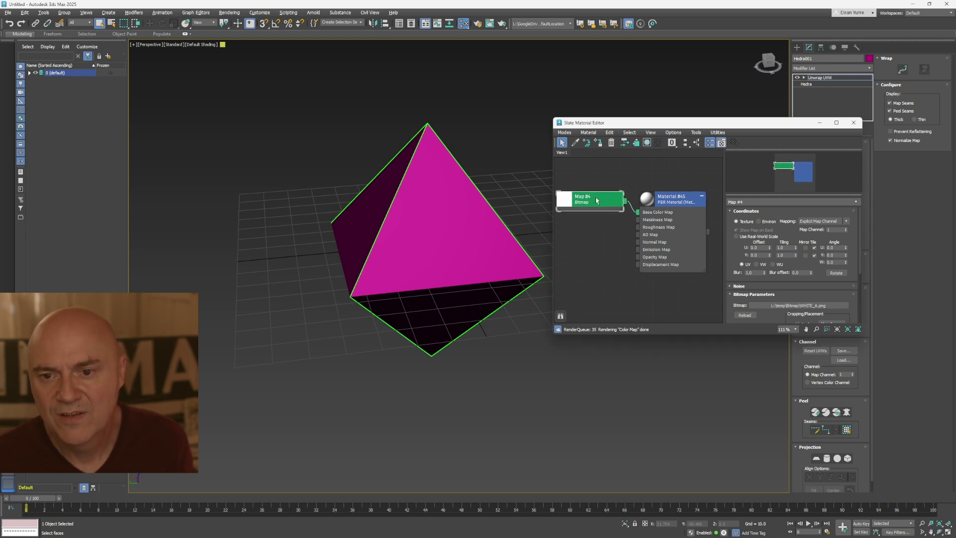
pyautogui.click(699, 230)
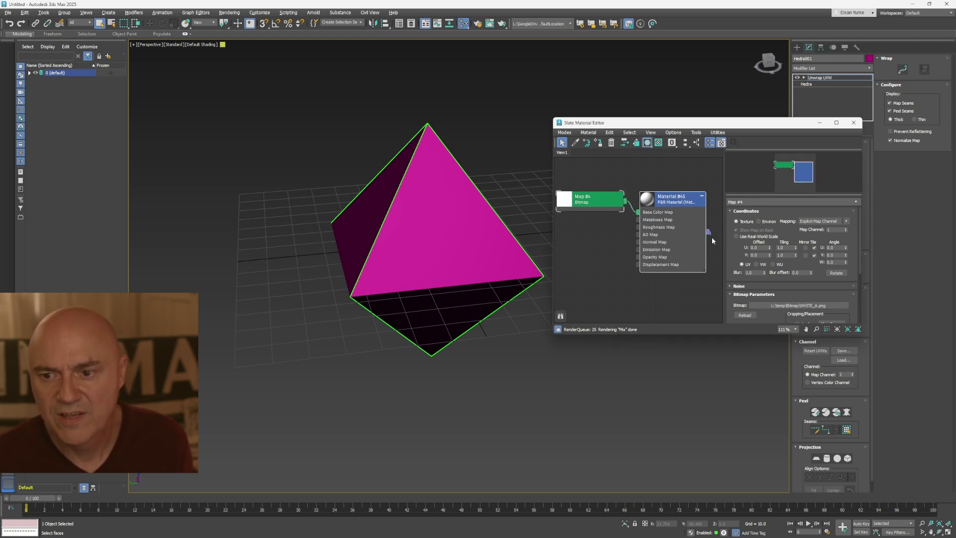
pyautogui.moveTo(708, 232); pyautogui.dragTo(437, 216)
pyautogui.moveTo(421, 254)
pyautogui.keyDown('alt'); pyautogui.mouseDown(button='middle')
pyautogui.moveTo(441, 267)
pyautogui.moveTo(464, 183)
pyautogui.moveTo(414, 247)
pyautogui.moveTo(429, 255)
pyautogui.mouseUp(button='middle'); pyautogui.keyUp('alt')
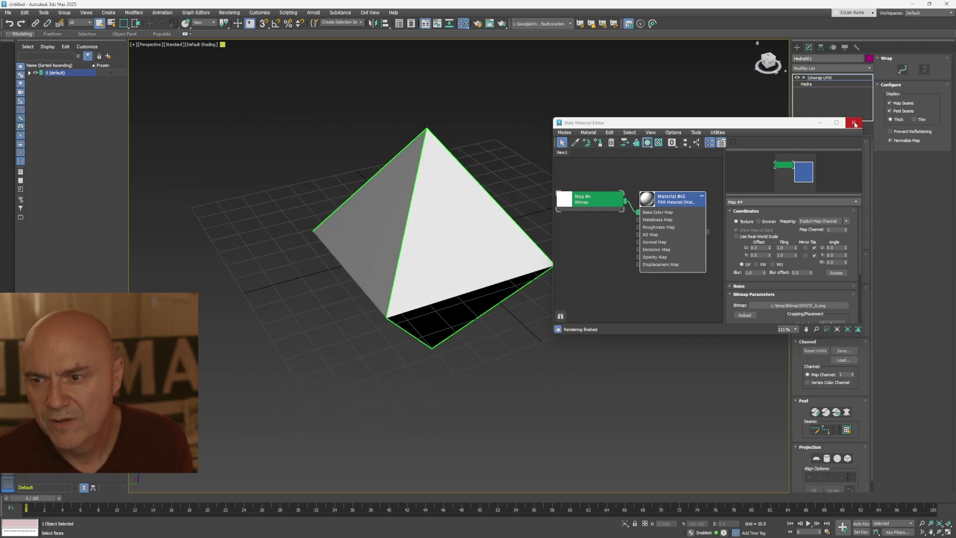
# Step: Set the pyramid's Display shading from Object Color to Material Color
pyautogui.moveTo(854, 124); pyautogui.dragTo(868, 177)
pyautogui.click(845, 49)
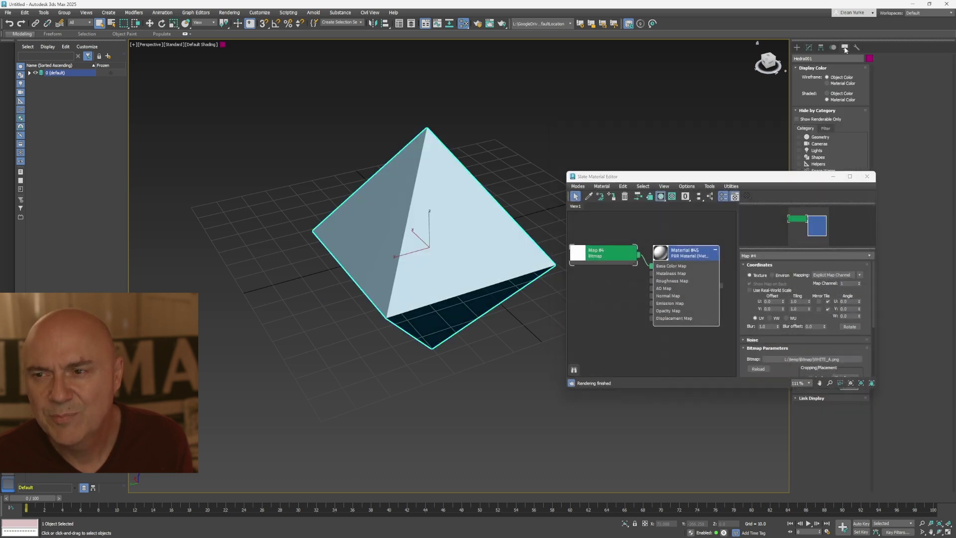
pyautogui.click(826, 94)
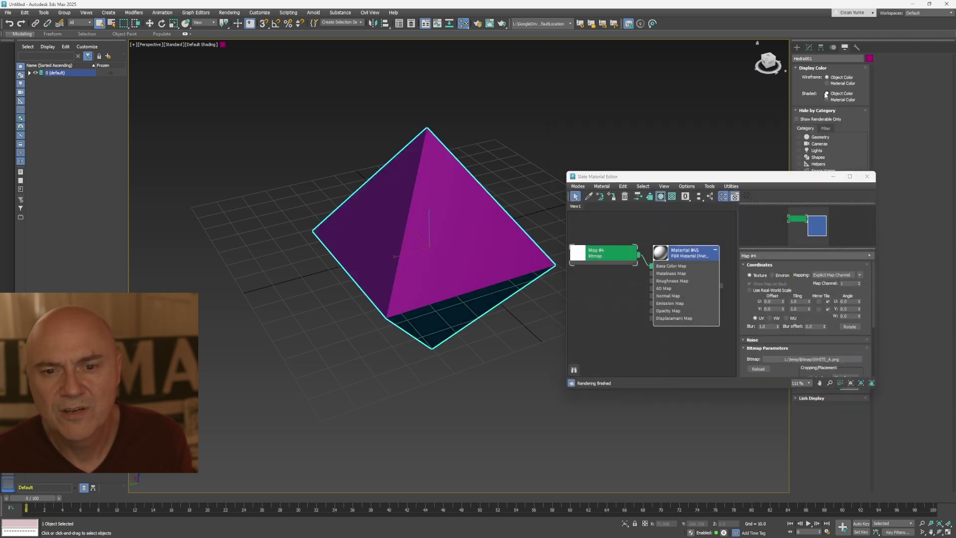
pyautogui.click(826, 99)
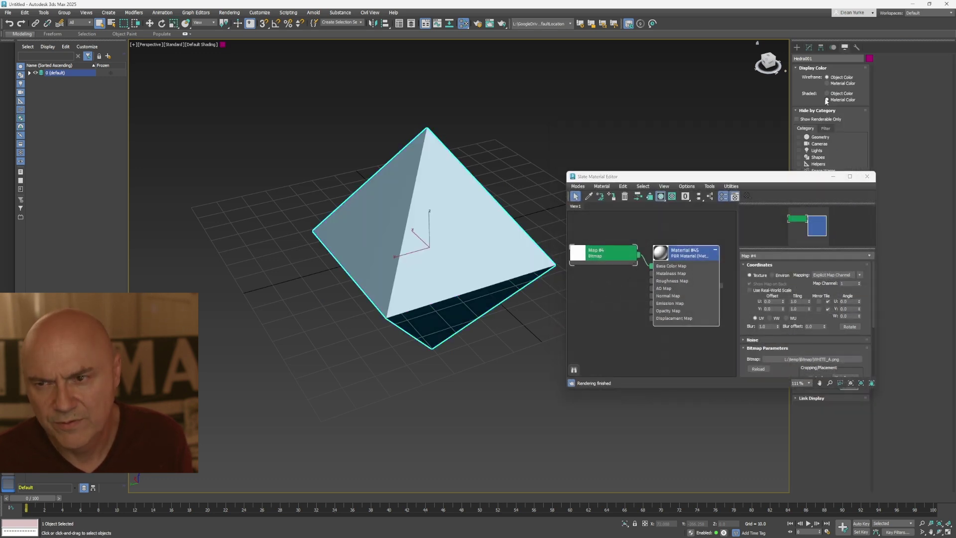
# Step: Orbit and pan the viewport to inspect the white pyramid from several angles
pyautogui.keyDown('alt'); pyautogui.moveTo(512, 202); pyautogui.dragTo(451, 221, button='middle'); pyautogui.keyUp('alt')
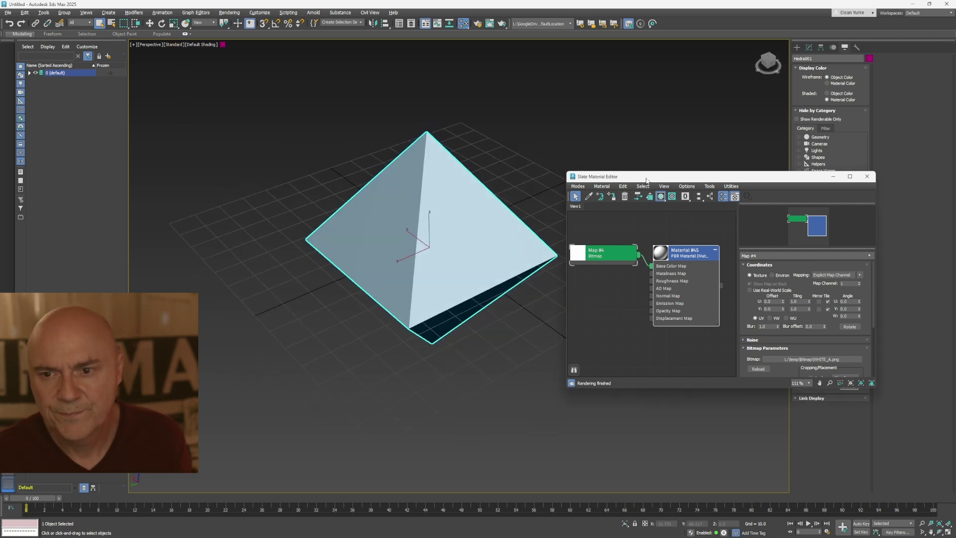
pyautogui.moveTo(444, 198); pyautogui.dragTo(469, 190, button='middle')
pyautogui.moveTo(636, 176); pyautogui.dragTo(628, 146)
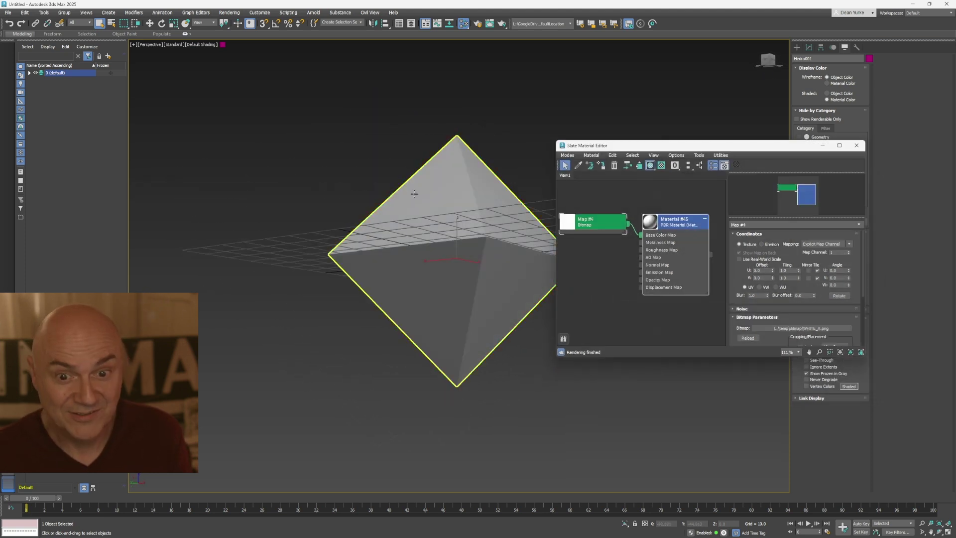
pyautogui.keyDown('alt'); pyautogui.moveTo(617, 211); pyautogui.dragTo(432, 265, button='middle'); pyautogui.keyUp('alt')
pyautogui.keyDown('alt'); pyautogui.moveTo(443, 300); pyautogui.dragTo(428, 234, button='middle'); pyautogui.keyUp('alt')
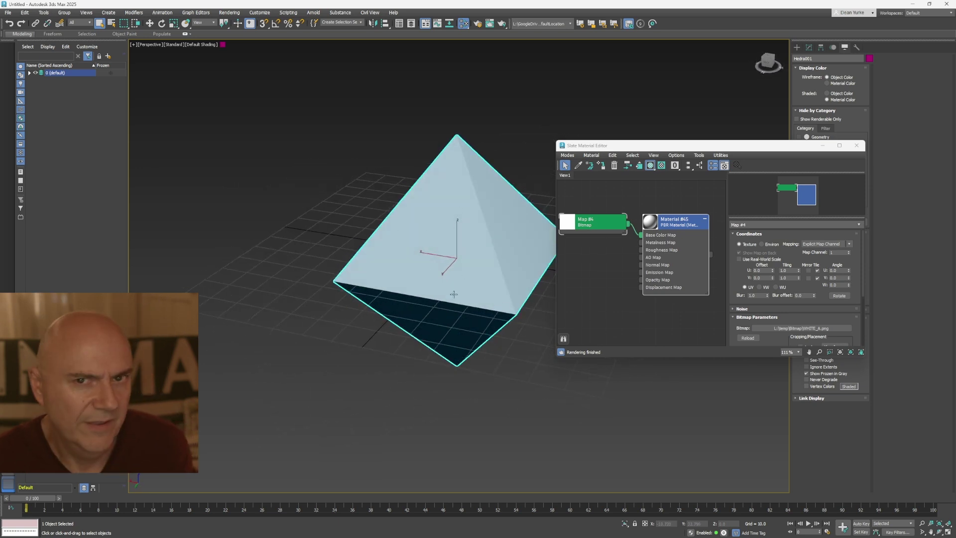
pyautogui.keyDown('alt'); pyautogui.moveTo(479, 290); pyautogui.dragTo(404, 205, button='middle'); pyautogui.keyUp('alt')
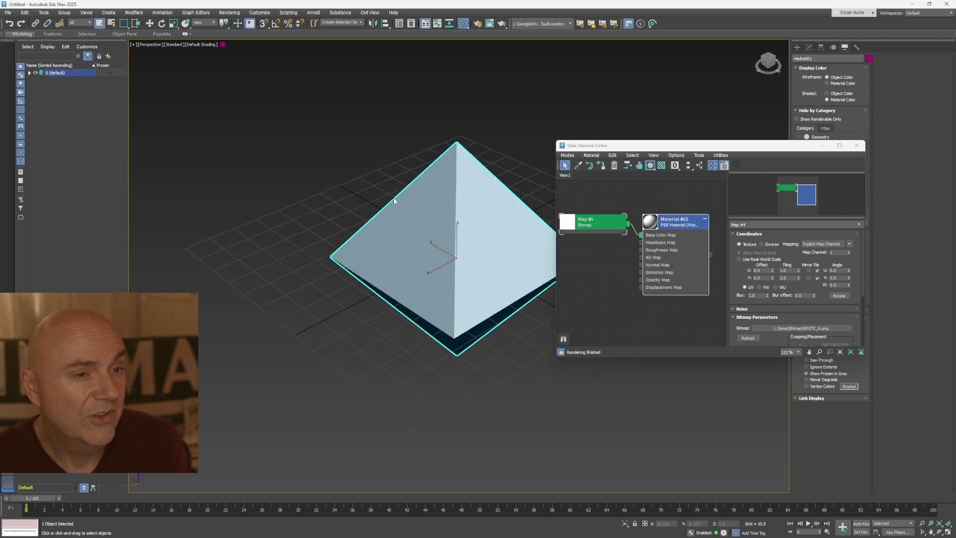
pyautogui.click(44, 13)
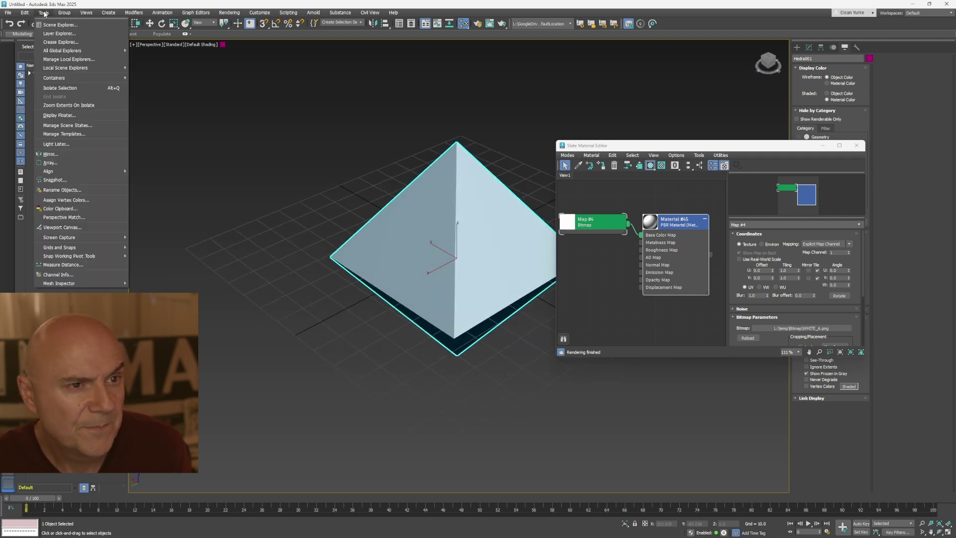
# Step: Open Viewport Canvas and place its panel beside the pyramid to choose a paint map
pyautogui.click(59, 229)
pyautogui.moveTo(232, 103); pyautogui.dragTo(289, 112)
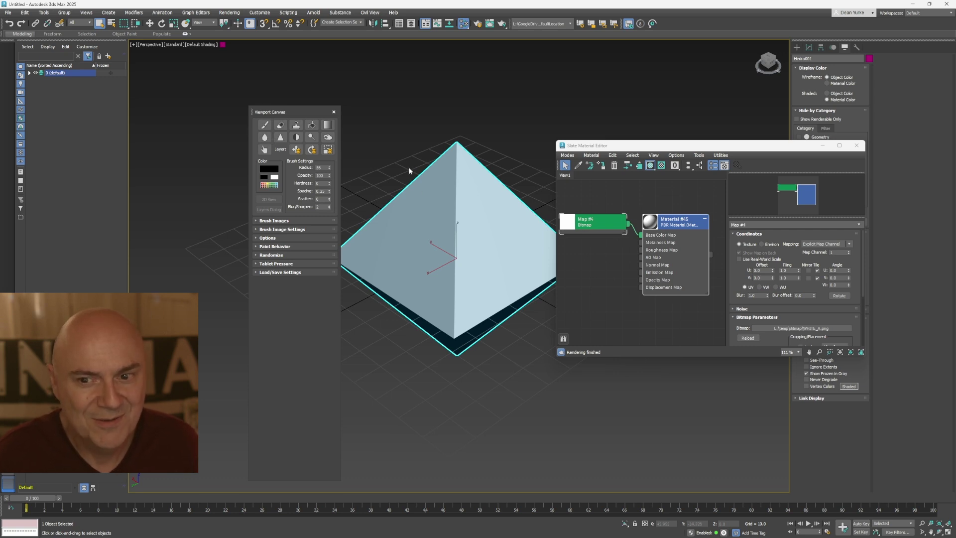
pyautogui.click(264, 125)
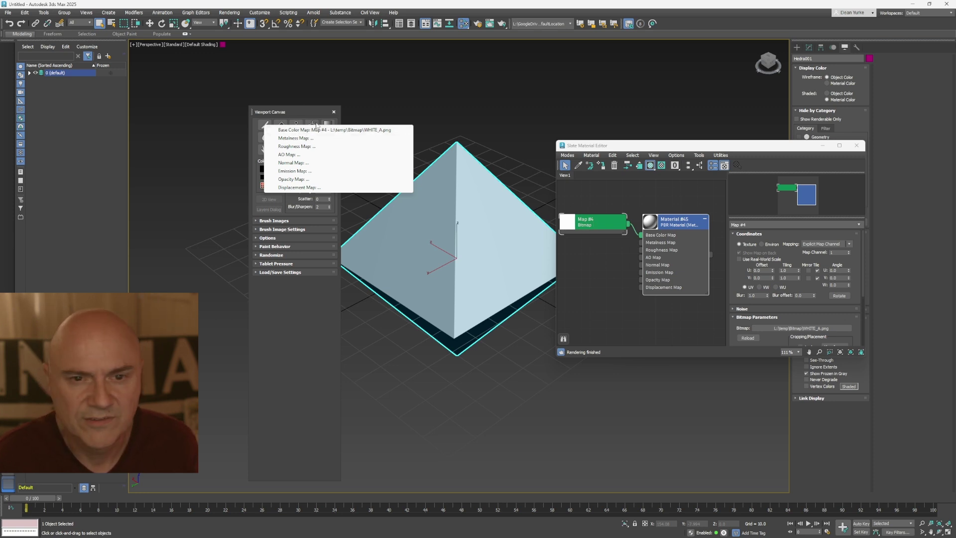
# Step: Paint black strokes and a loop onto the pyramid's Base Color Map
pyautogui.click(320, 131)
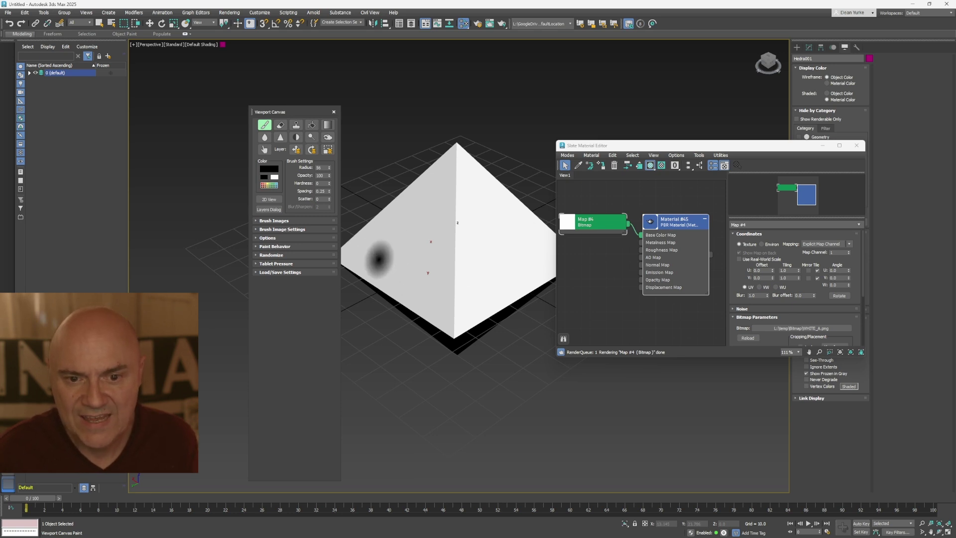
pyautogui.moveTo(393, 267)
pyautogui.mouseDown()
pyautogui.moveTo(380, 260)
pyautogui.moveTo(437, 283)
pyautogui.moveTo(438, 221)
pyautogui.moveTo(399, 249)
pyautogui.moveTo(437, 273)
pyautogui.mouseUp()
pyautogui.click(495, 298)
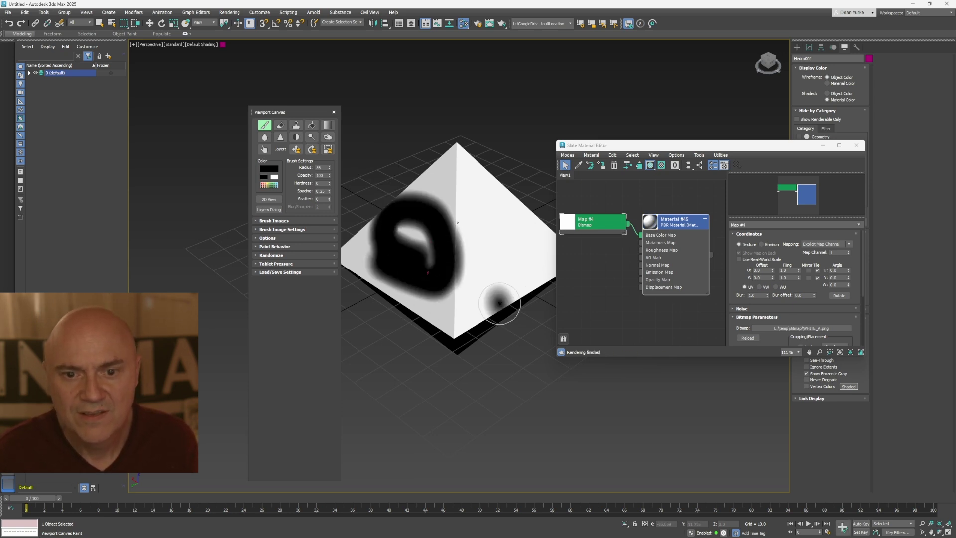
pyautogui.moveTo(495, 298)
pyautogui.keyDown('alt'); pyautogui.mouseDown(button='middle')
pyautogui.moveTo(482, 270)
pyautogui.moveTo(448, 269)
pyautogui.mouseUp(button='middle'); pyautogui.keyUp('alt')
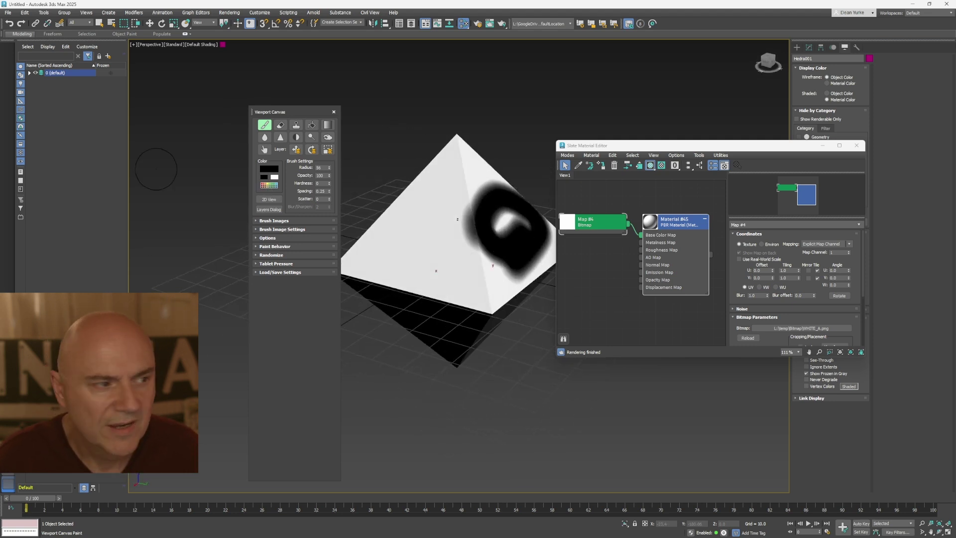
# Step: Paint a red curved stroke and green strokes on the pyramid, then exit painting
pyautogui.press('c')
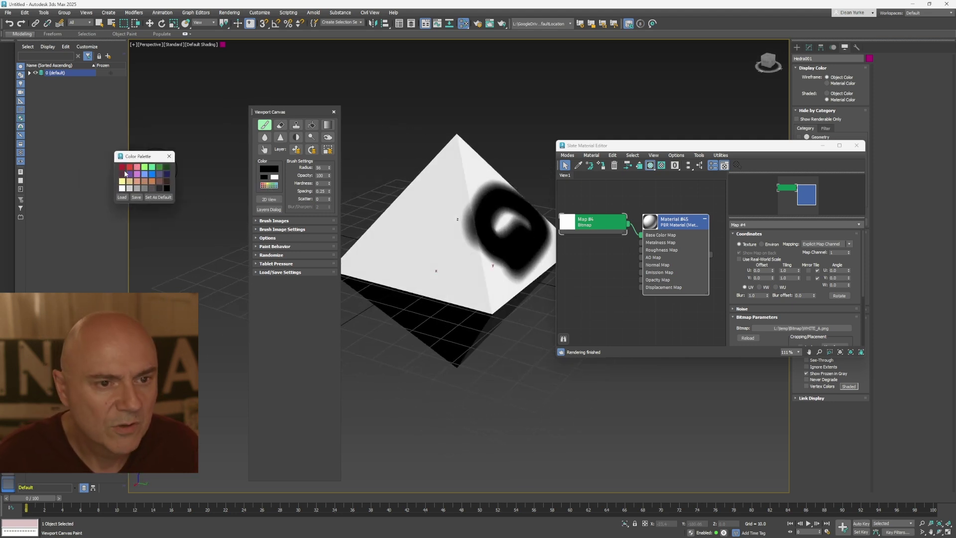
pyautogui.click(120, 168)
pyautogui.moveTo(478, 271)
pyautogui.mouseDown()
pyautogui.moveTo(440, 276)
pyautogui.moveTo(399, 260)
pyautogui.mouseUp()
pyautogui.keyDown('alt'); pyautogui.moveTo(399, 260); pyautogui.dragTo(196, 172, button='middle'); pyautogui.keyUp('alt')
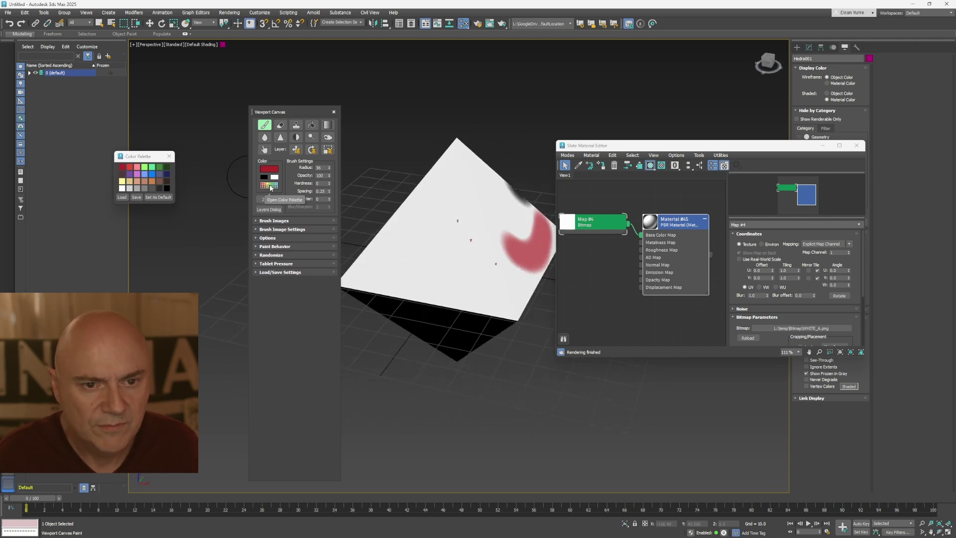
pyautogui.moveTo(441, 245)
pyautogui.mouseDown()
pyautogui.moveTo(439, 264)
pyautogui.moveTo(441, 223)
pyautogui.moveTo(415, 259)
pyautogui.moveTo(450, 314)
pyautogui.moveTo(422, 308)
pyautogui.mouseUp()
pyautogui.moveTo(422, 309)
pyautogui.keyDown('alt'); pyautogui.mouseDown(button='middle')
pyautogui.moveTo(398, 356)
pyautogui.moveTo(409, 279)
pyautogui.mouseUp(button='middle'); pyautogui.keyUp('alt')
pyautogui.moveTo(408, 279); pyautogui.dragTo(419, 272)
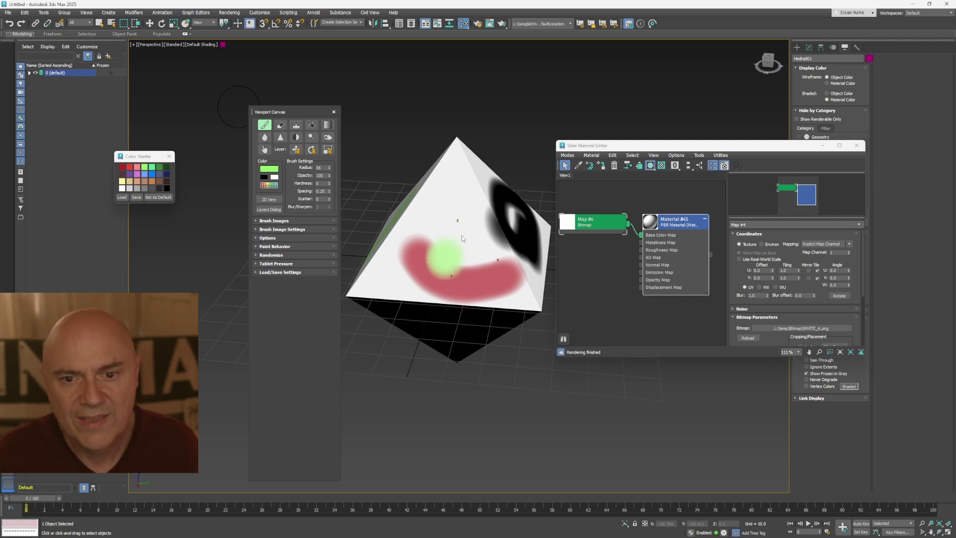
pyautogui.rightClick(448, 266)
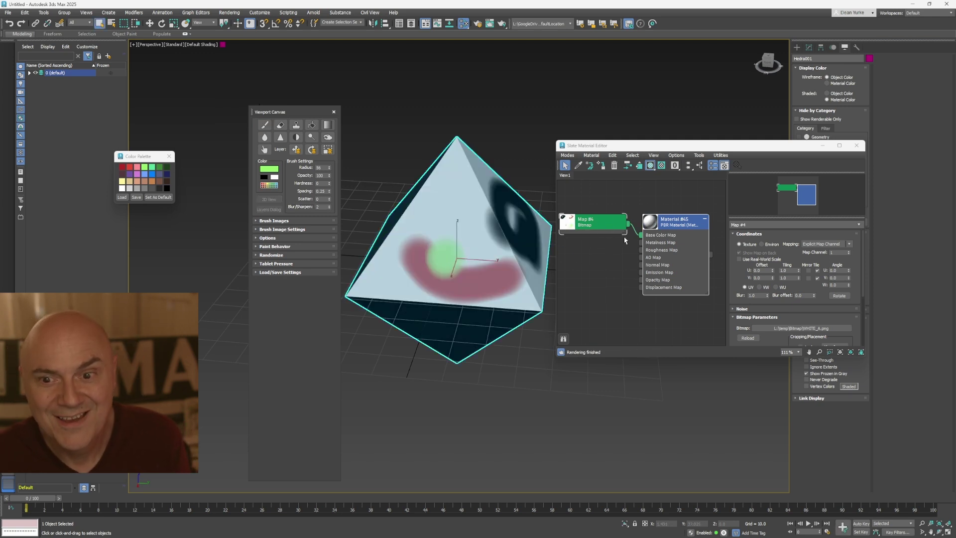
# Step: Select the Map #4 bitmap node and view the painted WHITE_A.png texture as a flat image
pyautogui.moveTo(441, 269)
pyautogui.keyDown('alt'); pyautogui.mouseDown(button='middle')
pyautogui.moveTo(445, 261)
pyautogui.moveTo(434, 265)
pyautogui.mouseUp(button='middle'); pyautogui.keyUp('alt')
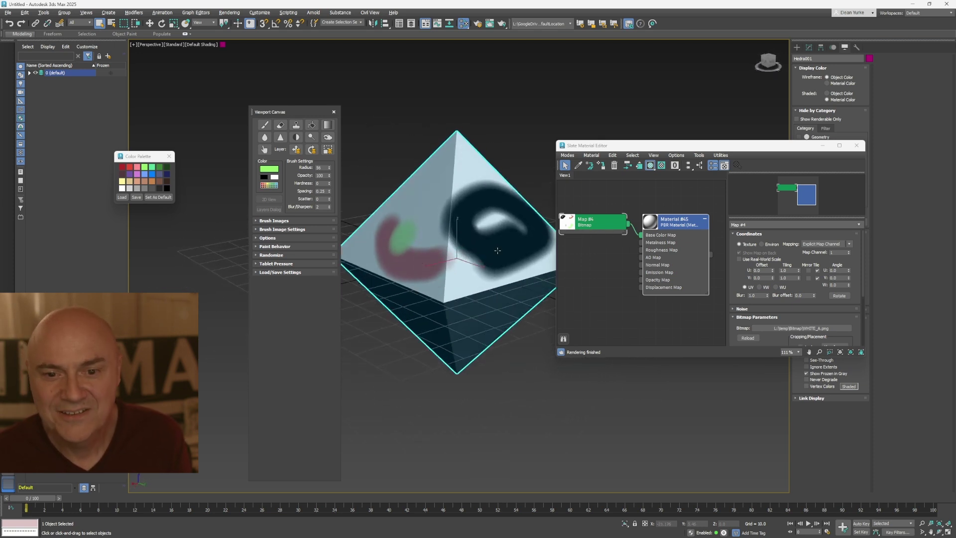
pyautogui.click(599, 225)
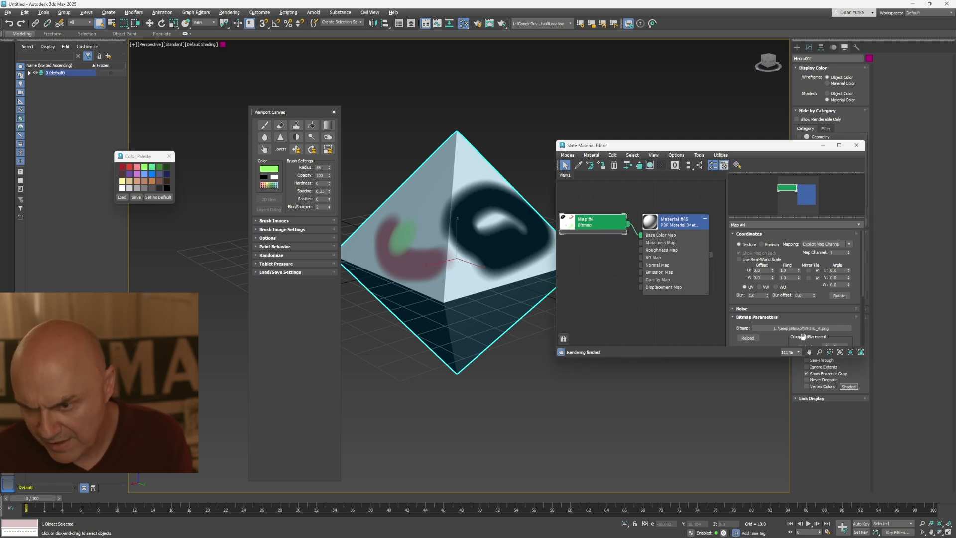
pyautogui.moveTo(749, 356); pyautogui.dragTo(754, 403)
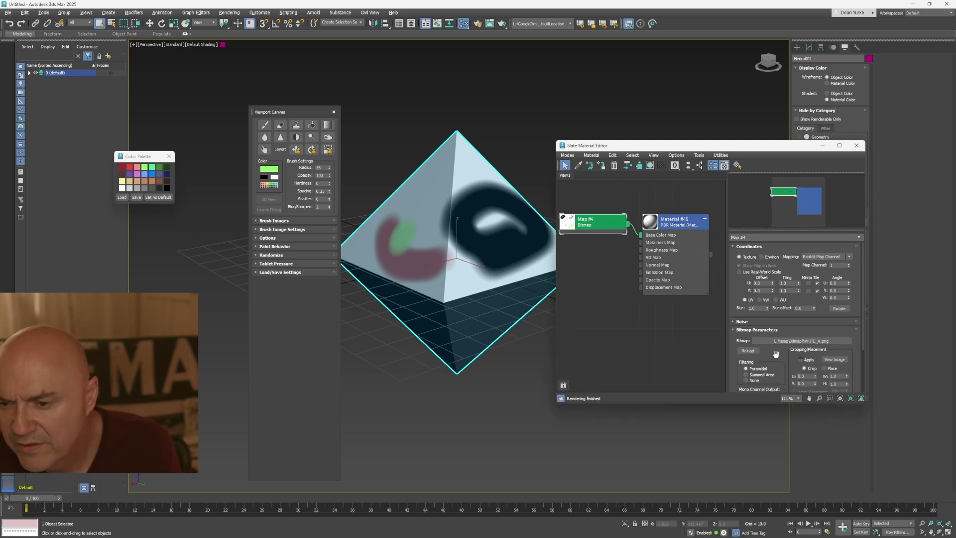
pyautogui.click(802, 342)
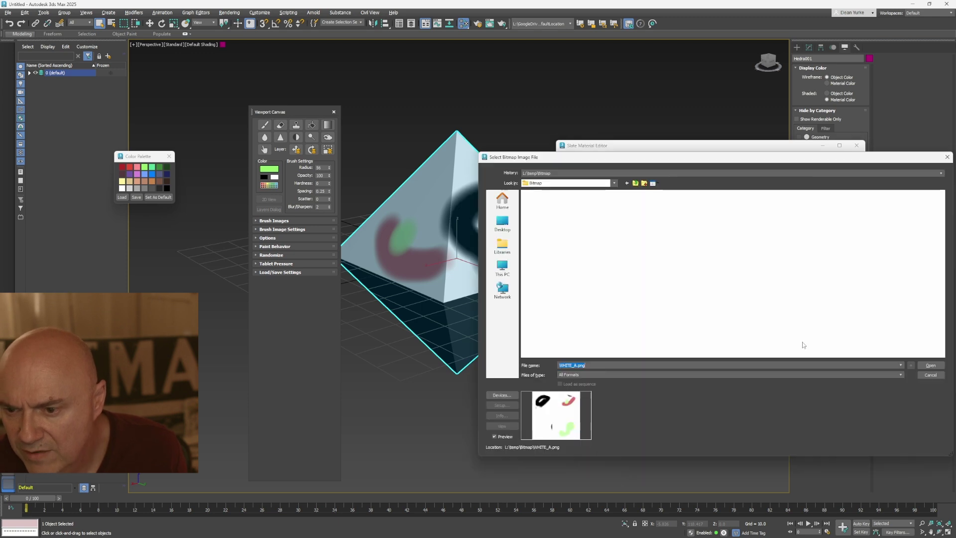
pyautogui.click(947, 156)
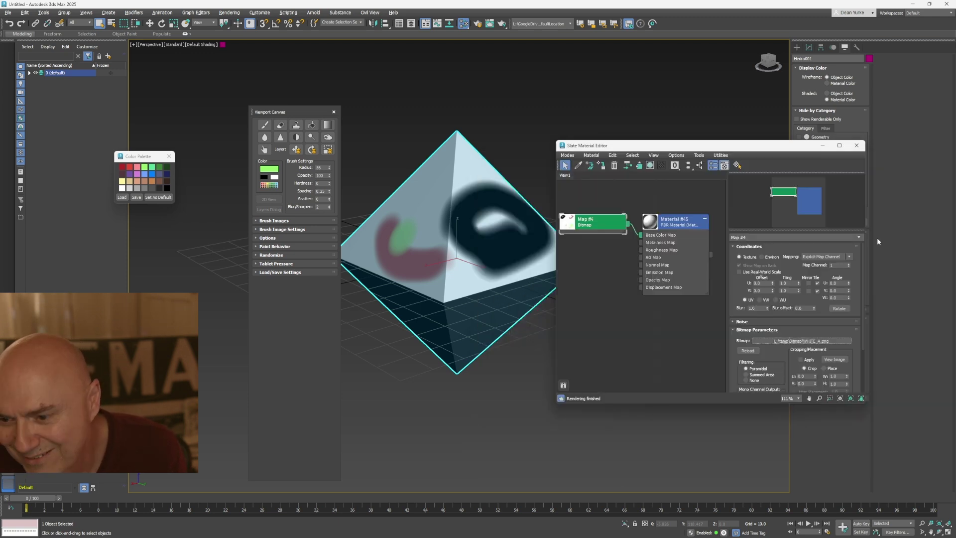
pyautogui.click(834, 360)
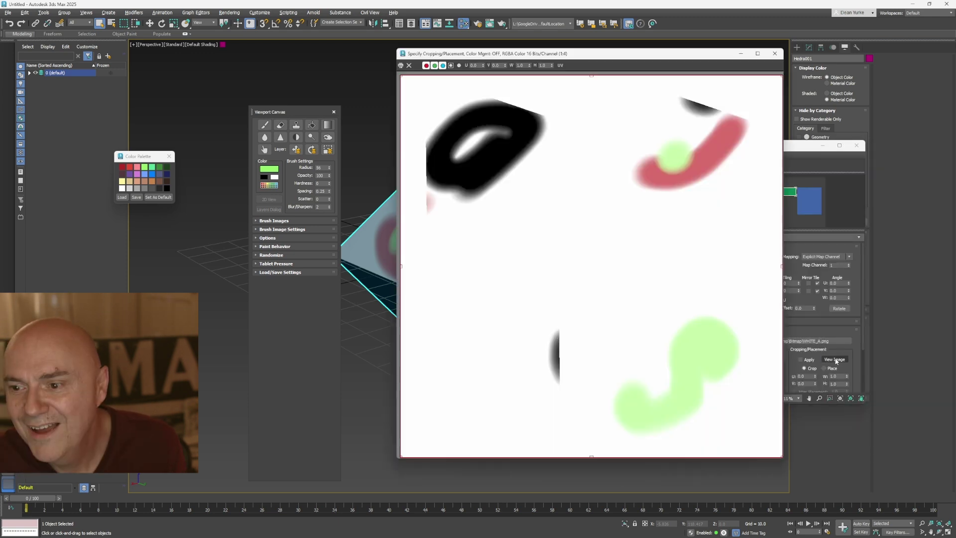
pyautogui.moveTo(522, 56); pyautogui.dragTo(192, 66)
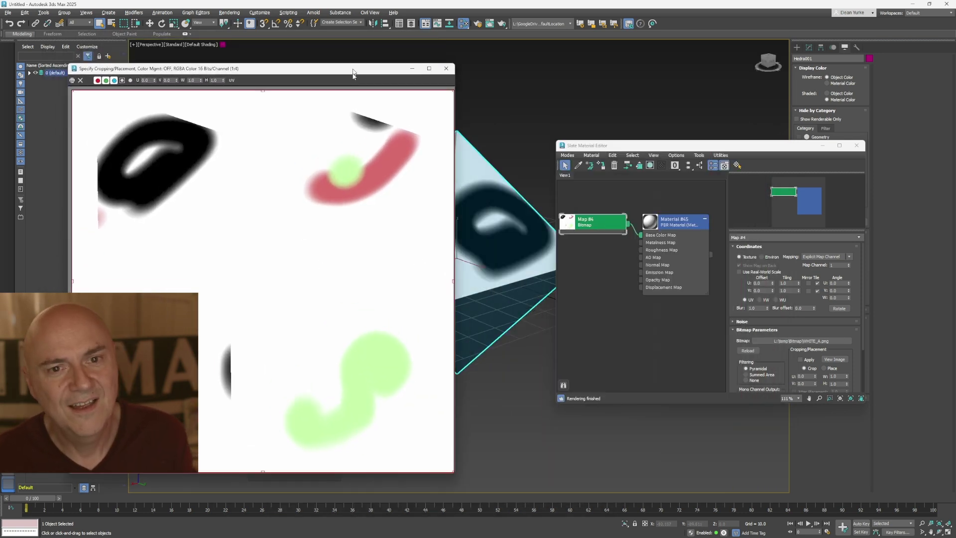
pyautogui.moveTo(353, 67); pyautogui.dragTo(308, 300)
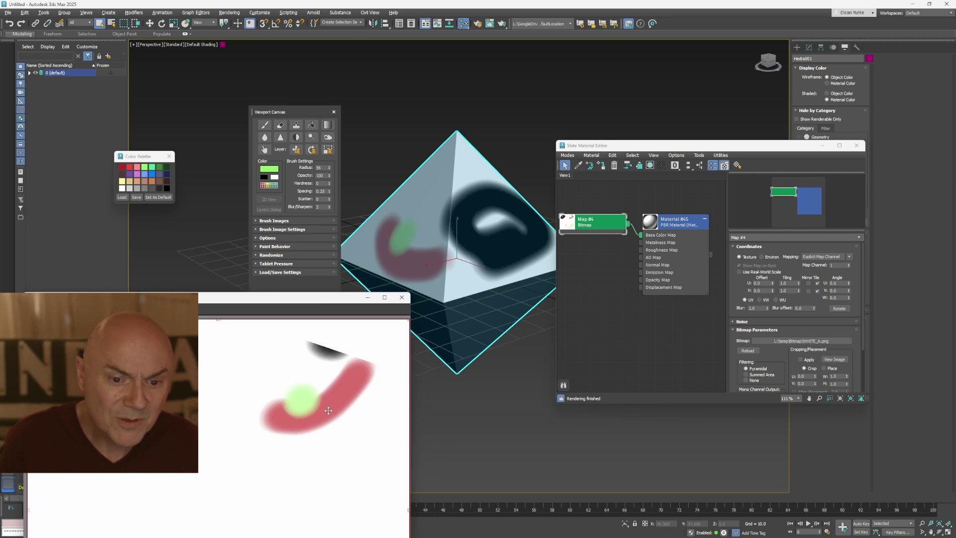
# Step: Close the image viewer, orbit around the painted pyramid, and tidy the Map #4 node
pyautogui.click(402, 298)
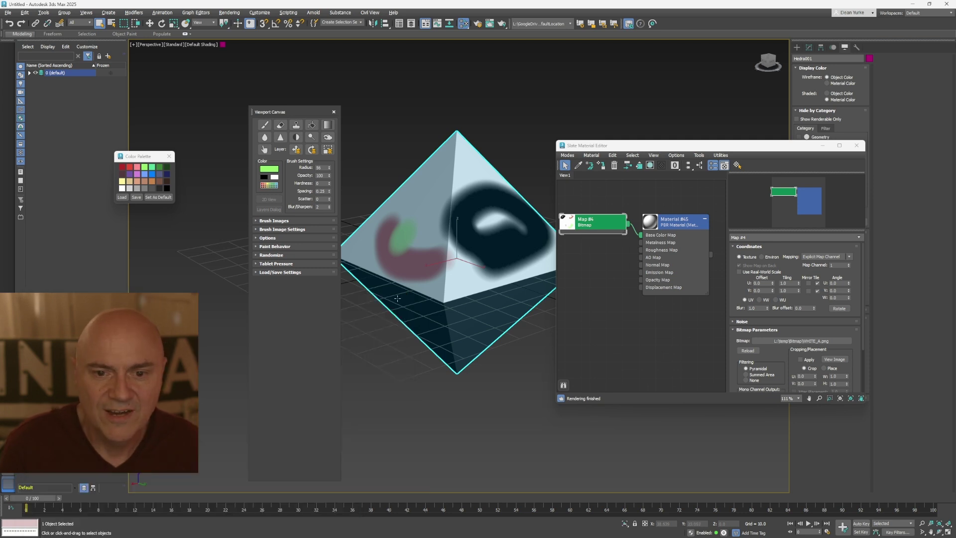
pyautogui.moveTo(408, 298)
pyautogui.keyDown('alt'); pyautogui.mouseDown(button='middle')
pyautogui.moveTo(447, 297)
pyautogui.moveTo(420, 265)
pyautogui.moveTo(450, 278)
pyautogui.moveTo(456, 259)
pyautogui.mouseUp(button='middle'); pyautogui.keyUp('alt')
pyautogui.scroll(5, 448, 282)
pyautogui.scroll(-5, 449, 282)
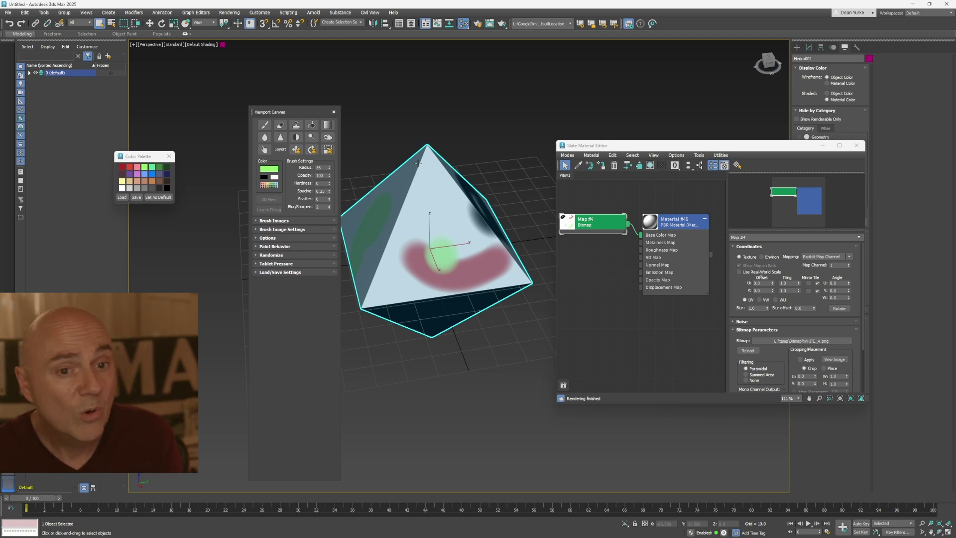
pyautogui.moveTo(455, 298)
pyautogui.keyDown('alt'); pyautogui.mouseDown(button='middle')
pyautogui.moveTo(521, 273)
pyautogui.moveTo(519, 323)
pyautogui.mouseUp(button='middle'); pyautogui.keyUp('alt')
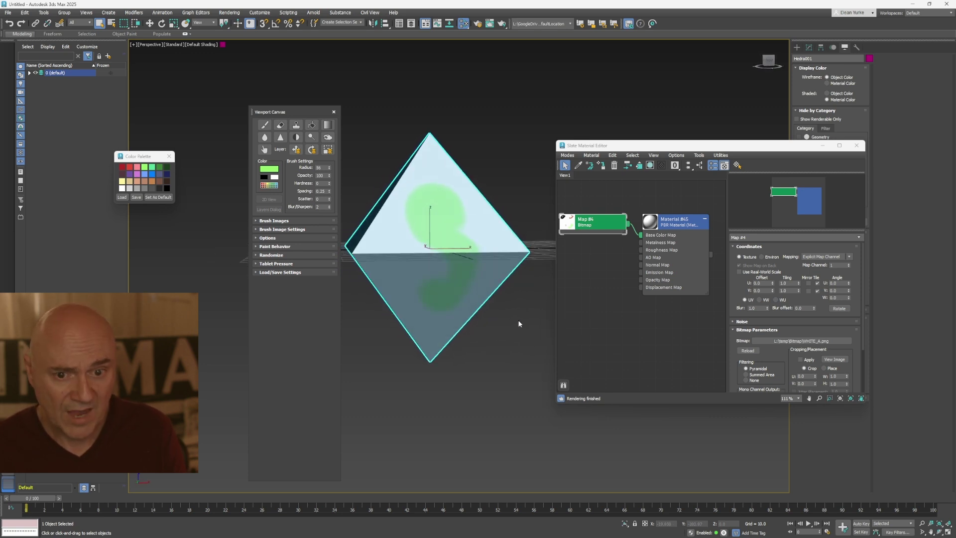
pyautogui.keyDown('alt'); pyautogui.moveTo(428, 251); pyautogui.dragTo(426, 324, button='middle'); pyautogui.keyUp('alt')
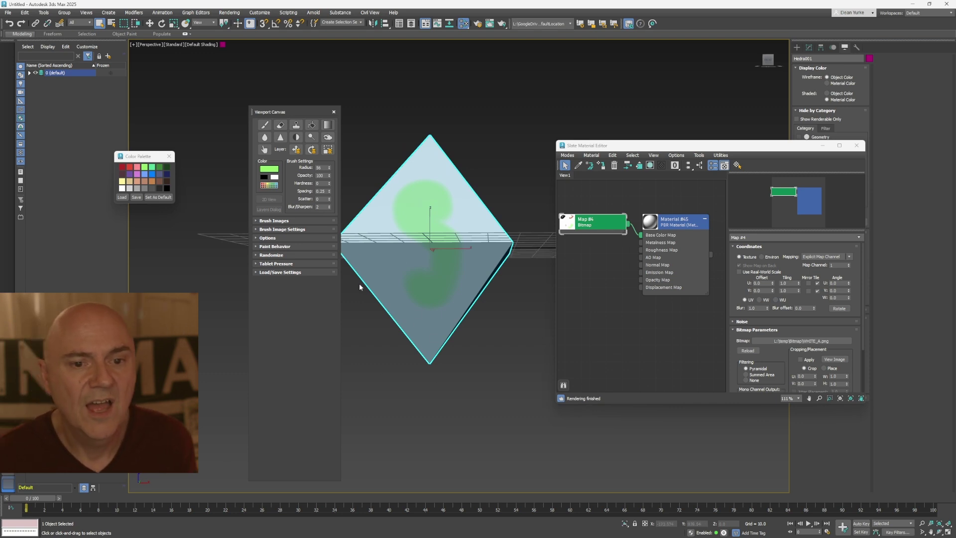
pyautogui.moveTo(603, 229); pyautogui.dragTo(603, 237)
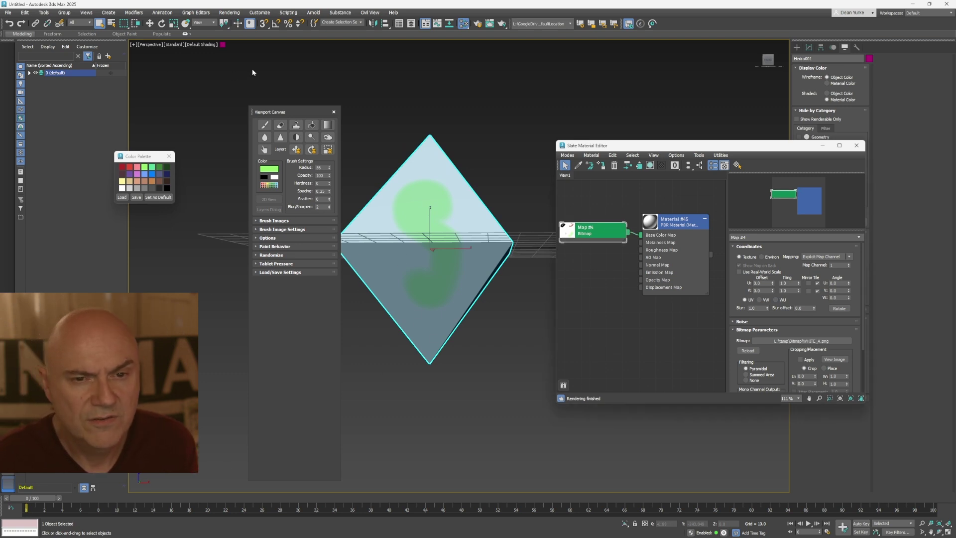
pyautogui.click(328, 125)
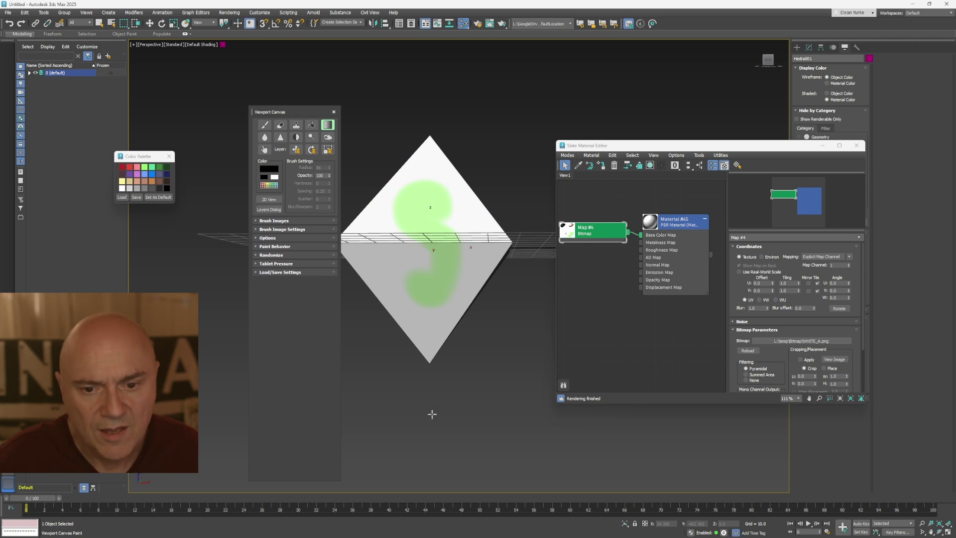
# Step: Lay a darkening gradient from the pyramid's bottom vertex up to its tip, over the green strokes
pyautogui.moveTo(432, 365); pyautogui.dragTo(432, 142)
pyautogui.moveTo(433, 150)
pyautogui.keyDown('alt'); pyautogui.mouseDown(button='middle')
pyautogui.moveTo(479, 223)
pyautogui.moveTo(410, 277)
pyautogui.mouseUp(button='middle'); pyautogui.keyUp('alt')
pyautogui.moveTo(428, 354); pyautogui.dragTo(431, 133)
pyautogui.moveTo(407, 327)
pyautogui.keyDown('alt'); pyautogui.mouseDown(button='middle')
pyautogui.moveTo(461, 277)
pyautogui.moveTo(422, 290)
pyautogui.moveTo(437, 322)
pyautogui.mouseUp(button='middle'); pyautogui.keyUp('alt')
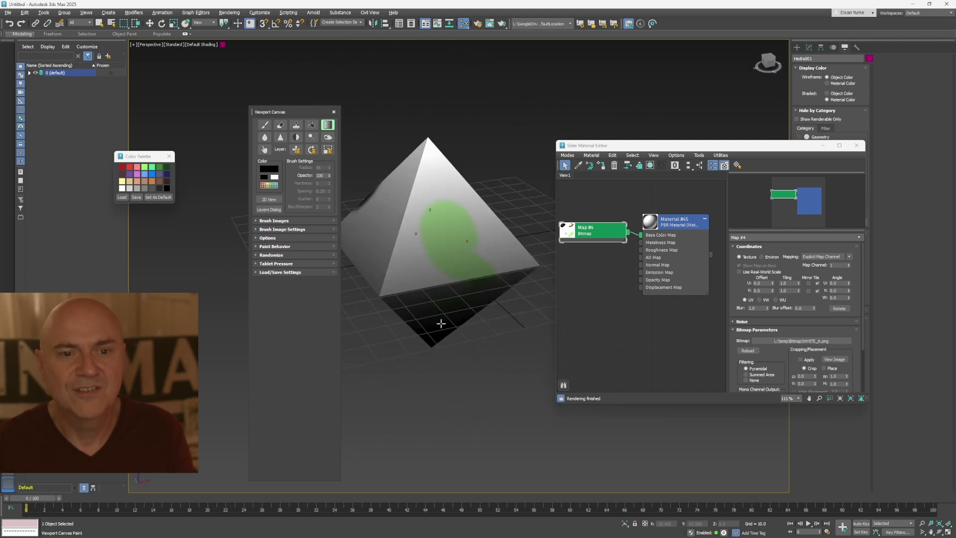
# Step: Exit the gradient tool and preview the painted base colour bitmap in the image viewer, then close it
pyautogui.click(328, 128)
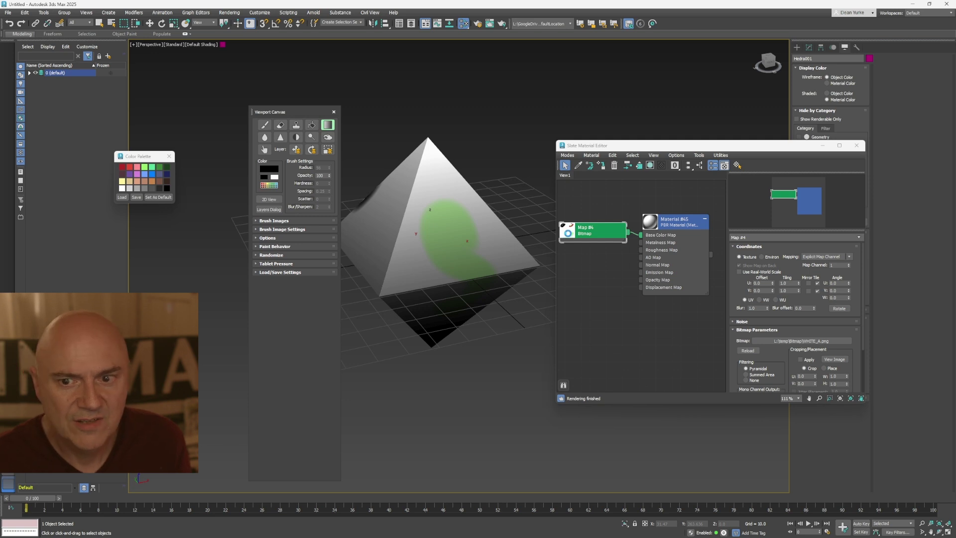
pyautogui.press('Escape')
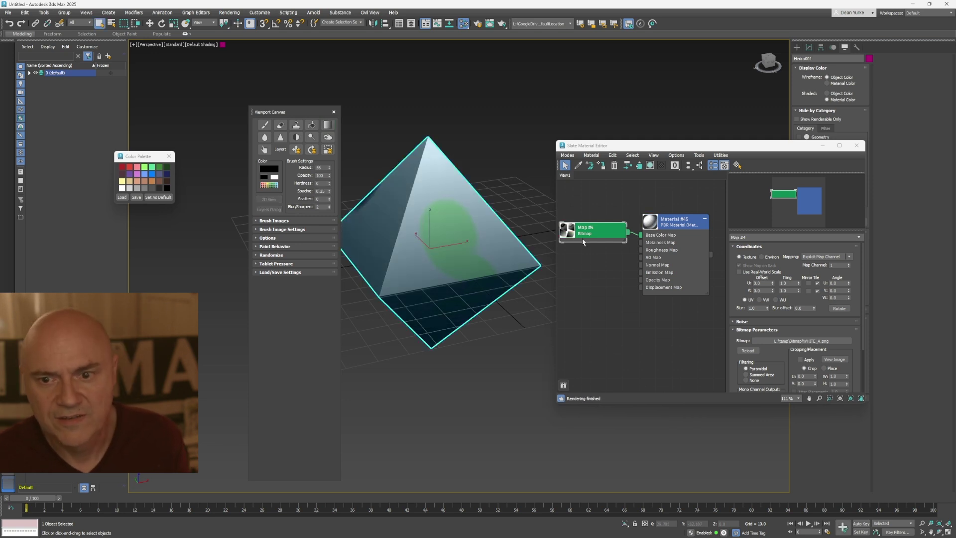
pyautogui.click(834, 359)
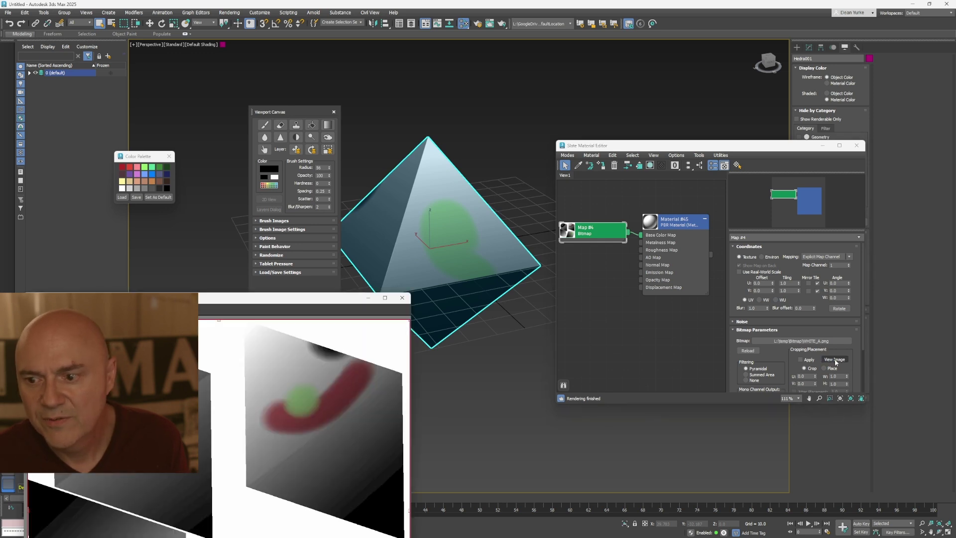
pyautogui.moveTo(300, 298); pyautogui.dragTo(451, 76)
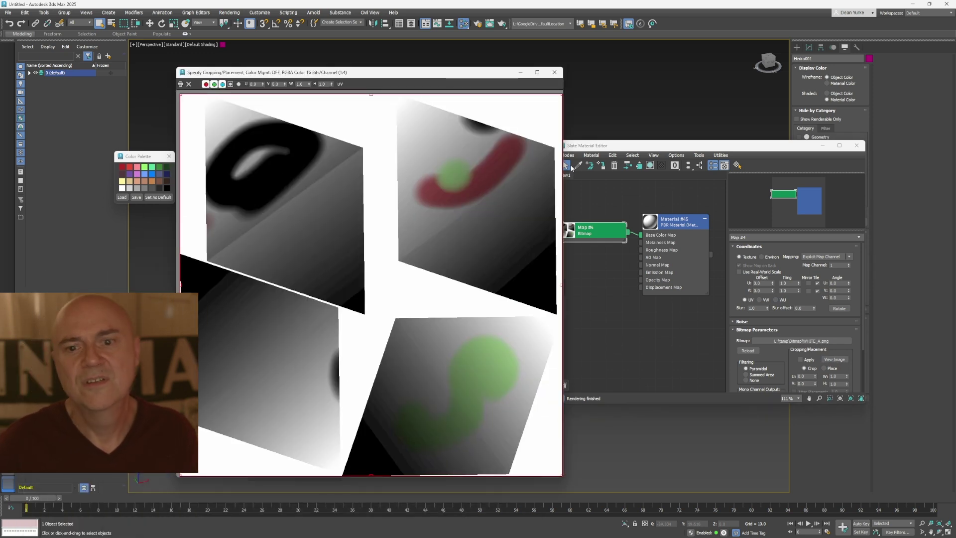
pyautogui.click(554, 72)
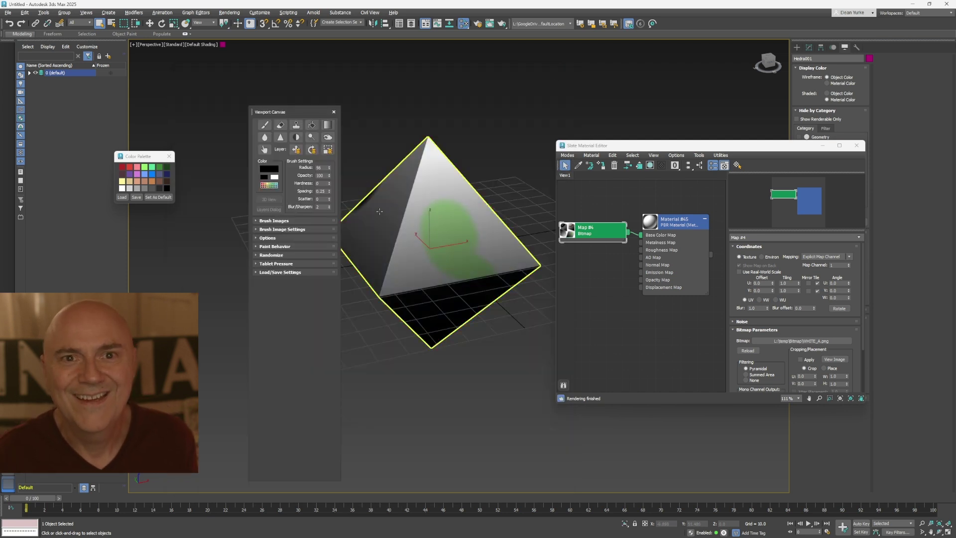
pyautogui.keyDown('alt'); pyautogui.moveTo(419, 216); pyautogui.dragTo(421, 206, button='middle'); pyautogui.keyUp('alt')
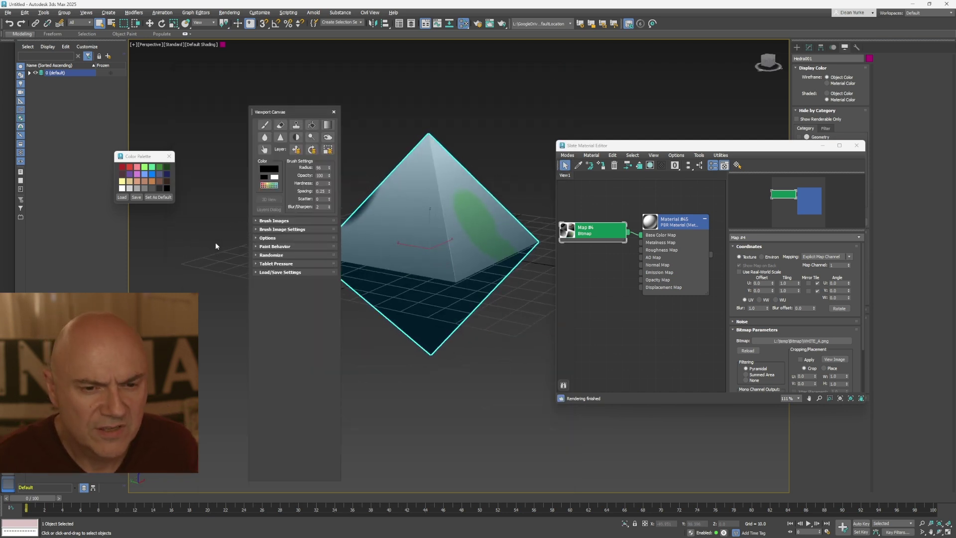
# Step: Set Paint On to Emission Map, creating a new 512×512 texture, and browse for its save location
pyautogui.click(257, 238)
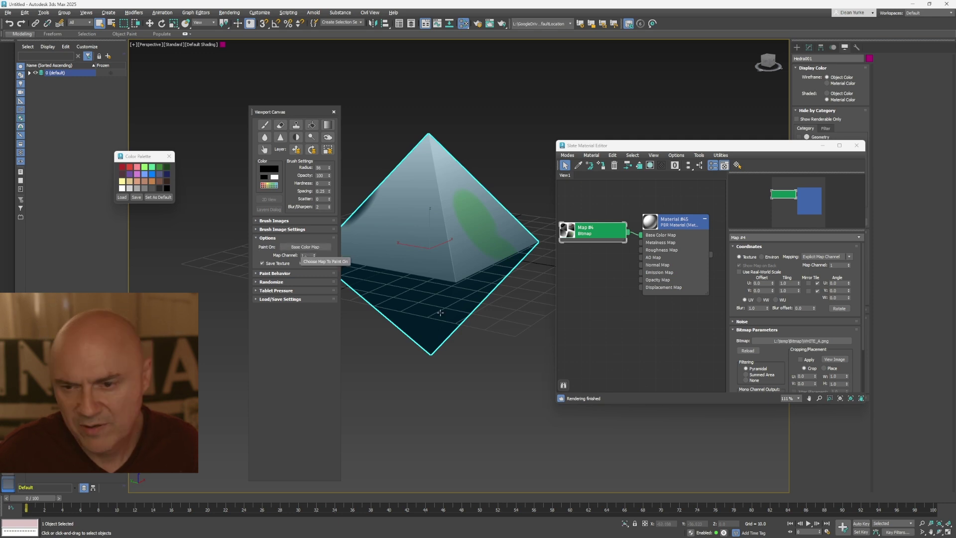
pyautogui.moveTo(442, 245)
pyautogui.keyDown('alt'); pyautogui.mouseDown(button='middle')
pyautogui.moveTo(440, 234)
pyautogui.moveTo(432, 254)
pyautogui.mouseUp(button='middle'); pyautogui.keyUp('alt')
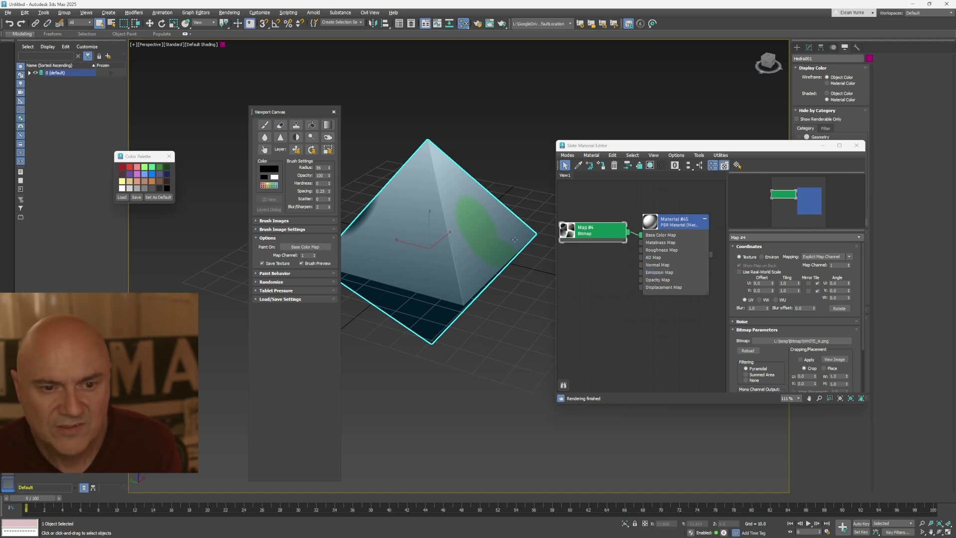
pyautogui.click(306, 247)
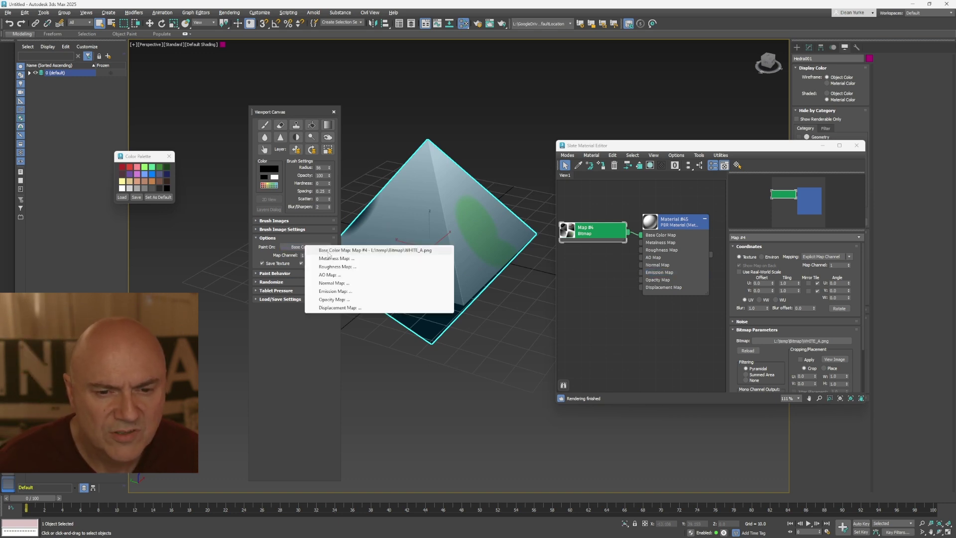
pyautogui.click(332, 291)
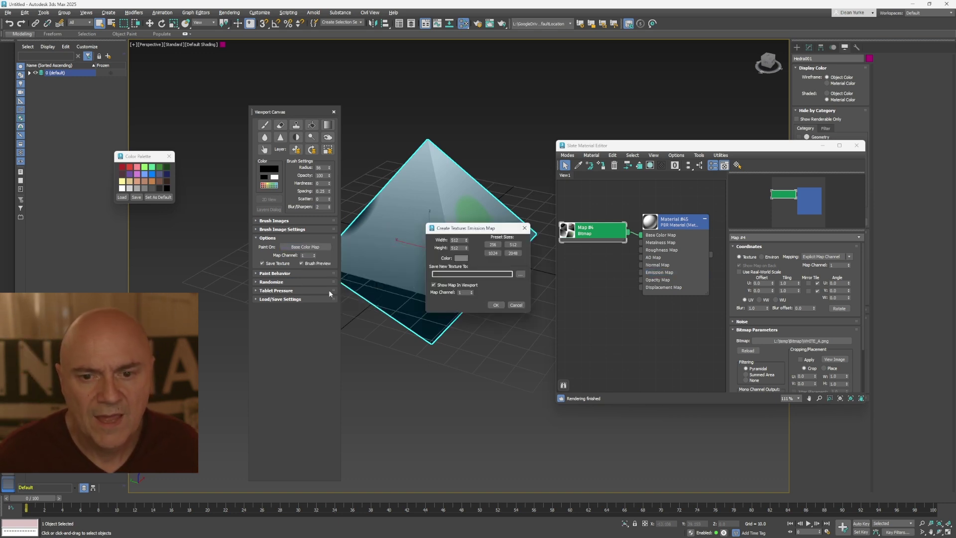
pyautogui.moveTo(466, 232); pyautogui.dragTo(367, 173)
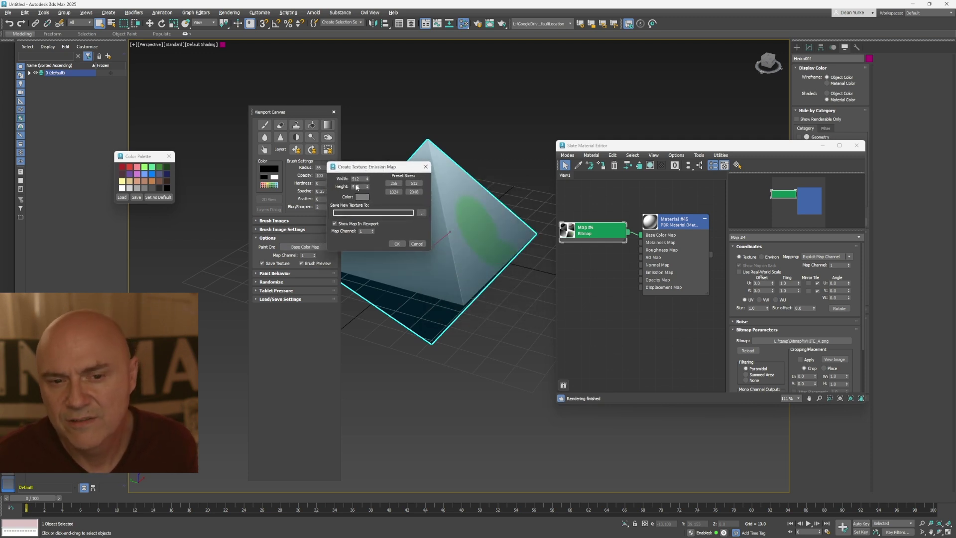
pyautogui.click(348, 213)
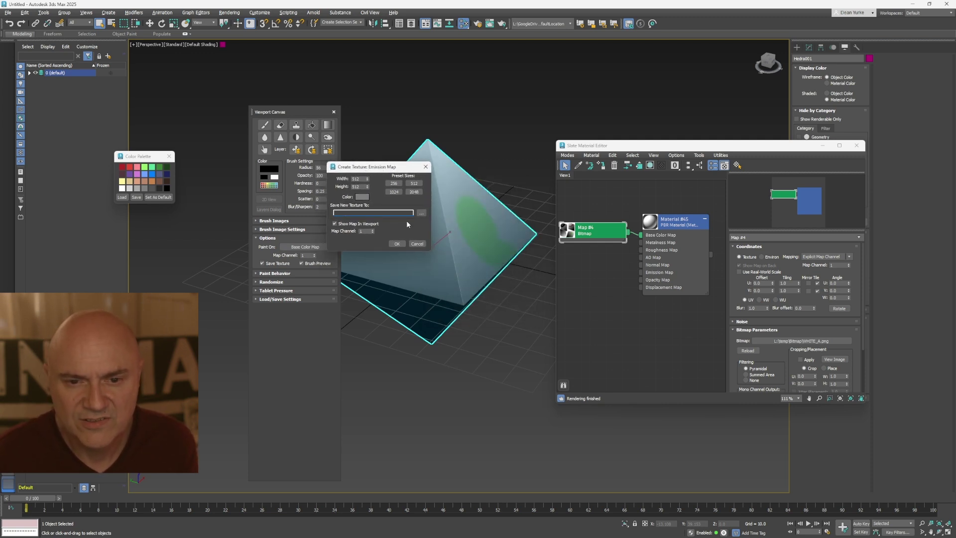
pyautogui.click(421, 215)
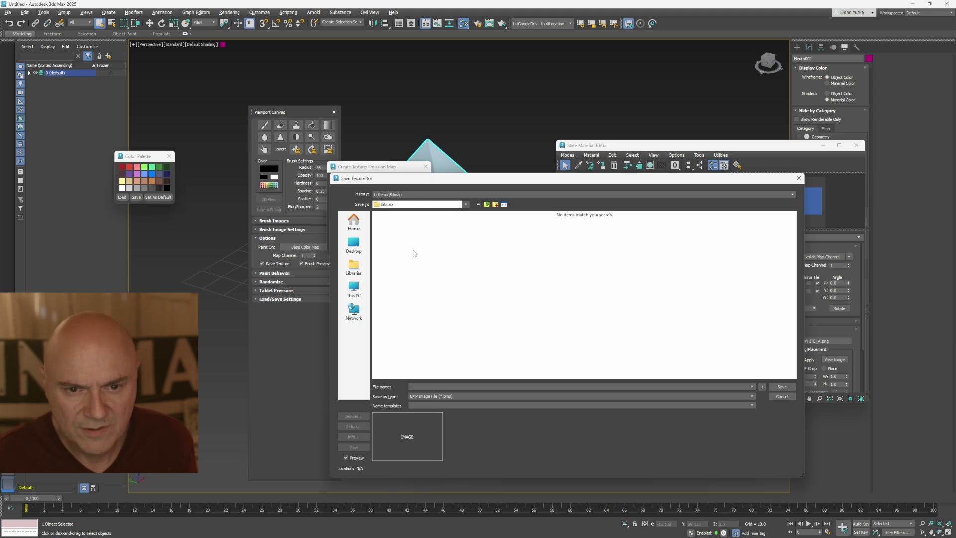
# Step: Save the new emission texture as emissive.bmp in RGB 24 bit and create it
pyautogui.click(424, 386)
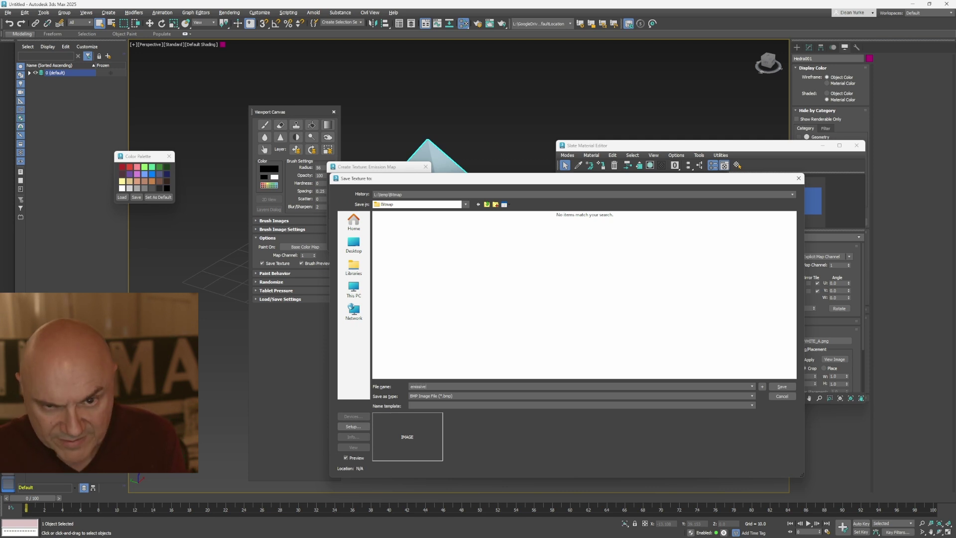
pyautogui.press('Return')
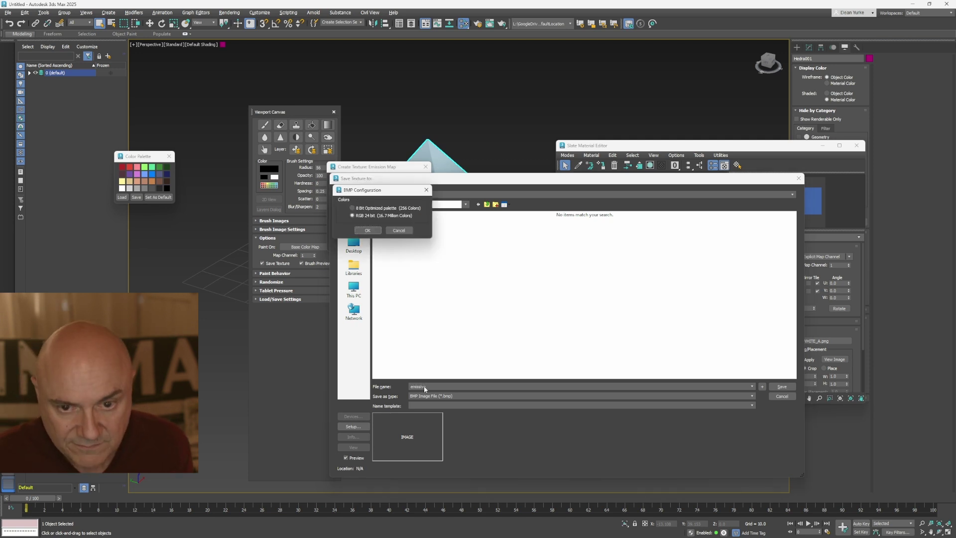
pyautogui.click(372, 231)
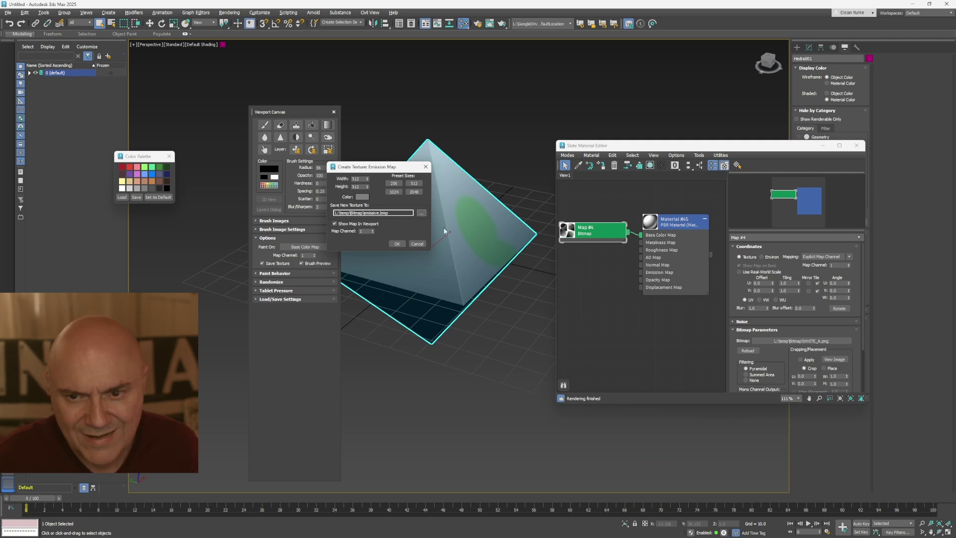
pyautogui.click(397, 244)
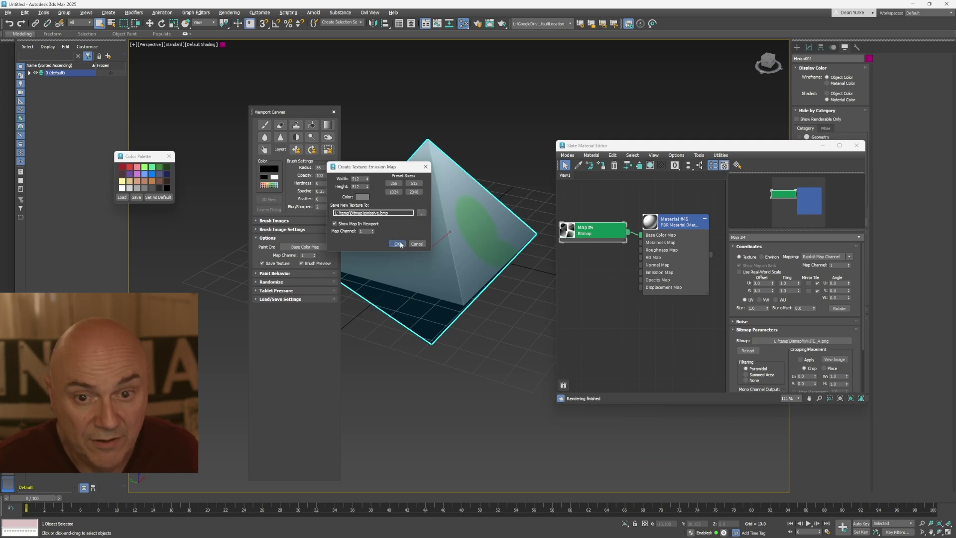
# Step: Position the new Bitmaptexture node under Map #4 and pick a light blue paint colour
pyautogui.moveTo(601, 277); pyautogui.dragTo(627, 295)
pyautogui.moveTo(678, 223); pyautogui.dragTo(693, 223)
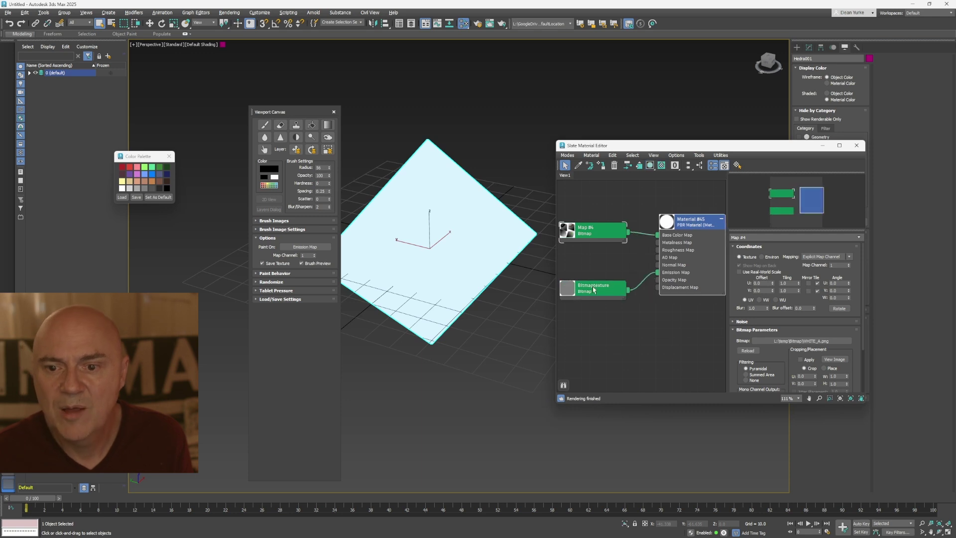
pyautogui.moveTo(595, 287); pyautogui.dragTo(603, 287)
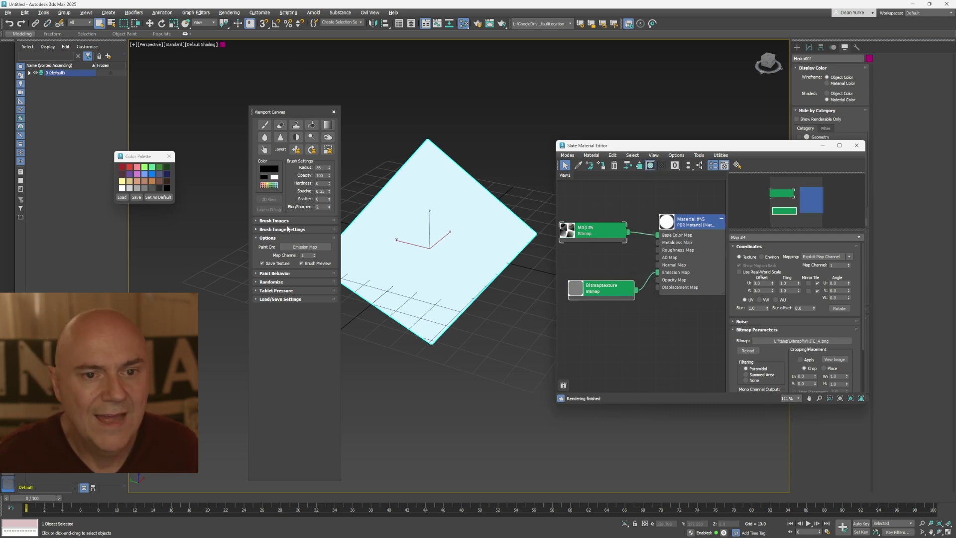
pyautogui.click(271, 186)
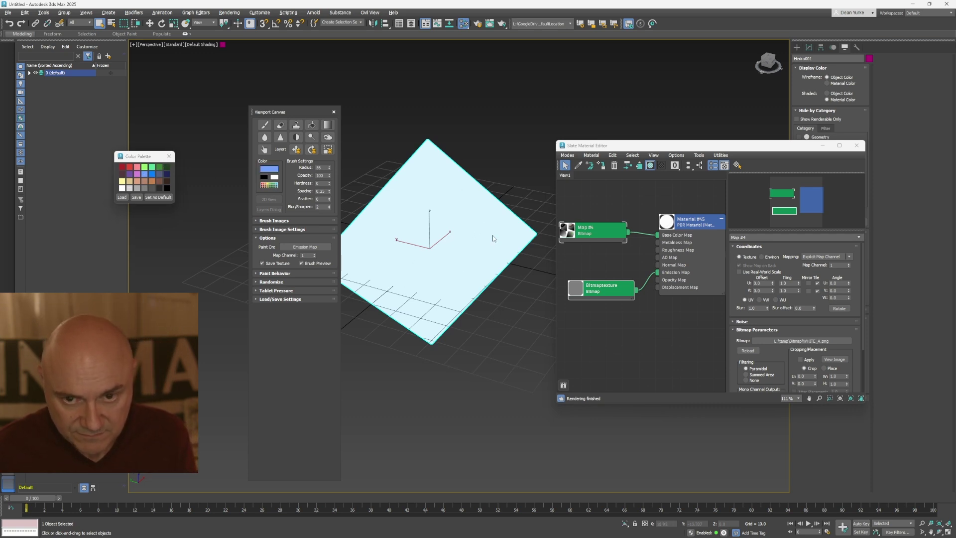
# Step: Brush light blue strokes across several pyramid faces, including a long one down the front
pyautogui.click(264, 125)
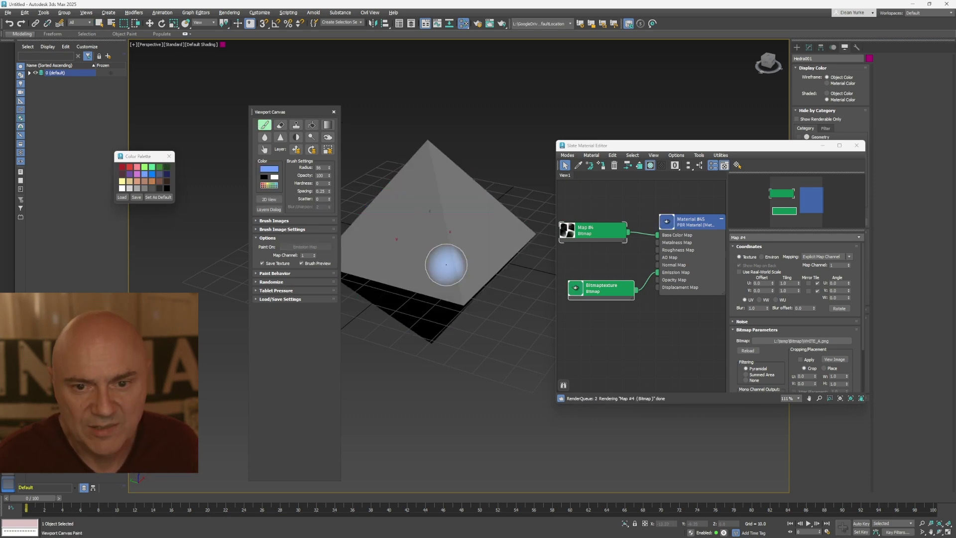
pyautogui.keyDown('alt'); pyautogui.moveTo(476, 219); pyautogui.dragTo(455, 228, button='middle'); pyautogui.keyUp('alt')
pyautogui.moveTo(454, 228)
pyautogui.mouseDown()
pyautogui.moveTo(459, 260)
pyautogui.moveTo(384, 213)
pyautogui.mouseUp()
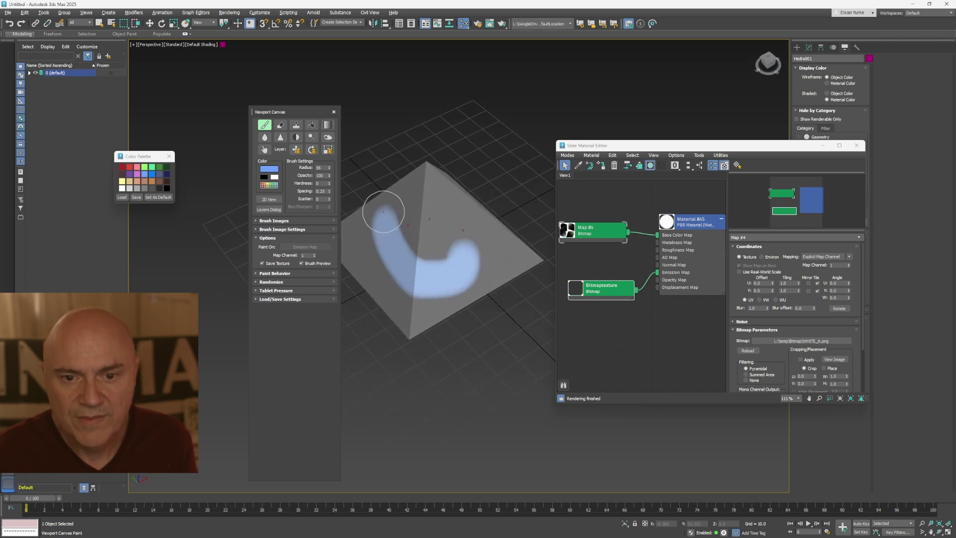
pyautogui.keyDown('alt'); pyautogui.moveTo(467, 262); pyautogui.dragTo(467, 260, button='middle'); pyautogui.keyUp('alt')
pyautogui.moveTo(408, 214)
pyautogui.mouseDown()
pyautogui.moveTo(420, 254)
pyautogui.moveTo(477, 271)
pyautogui.mouseUp()
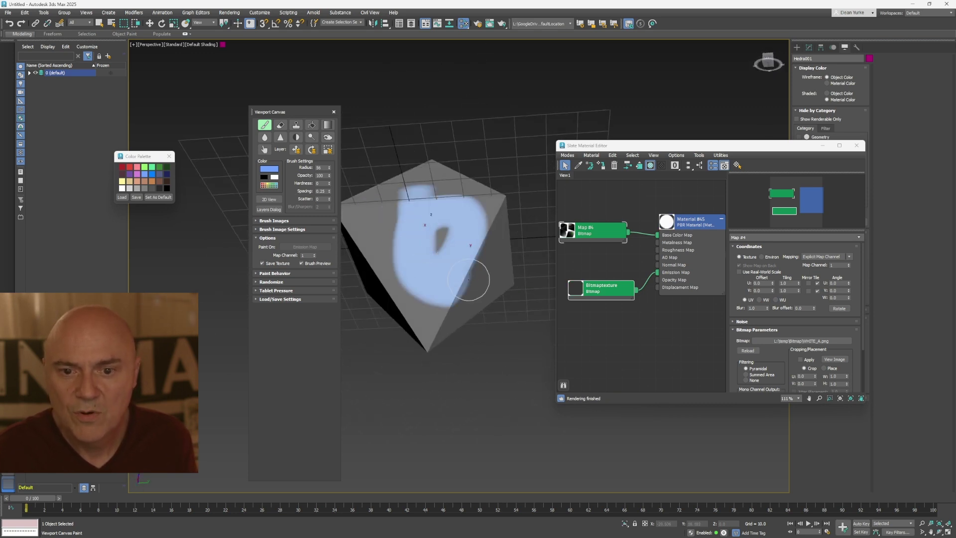
pyautogui.moveTo(478, 272)
pyautogui.keyDown('alt'); pyautogui.mouseDown(button='middle')
pyautogui.moveTo(458, 263)
pyautogui.moveTo(403, 269)
pyautogui.mouseUp(button='middle'); pyautogui.keyUp('alt')
pyautogui.moveTo(428, 205); pyautogui.dragTo(465, 320)
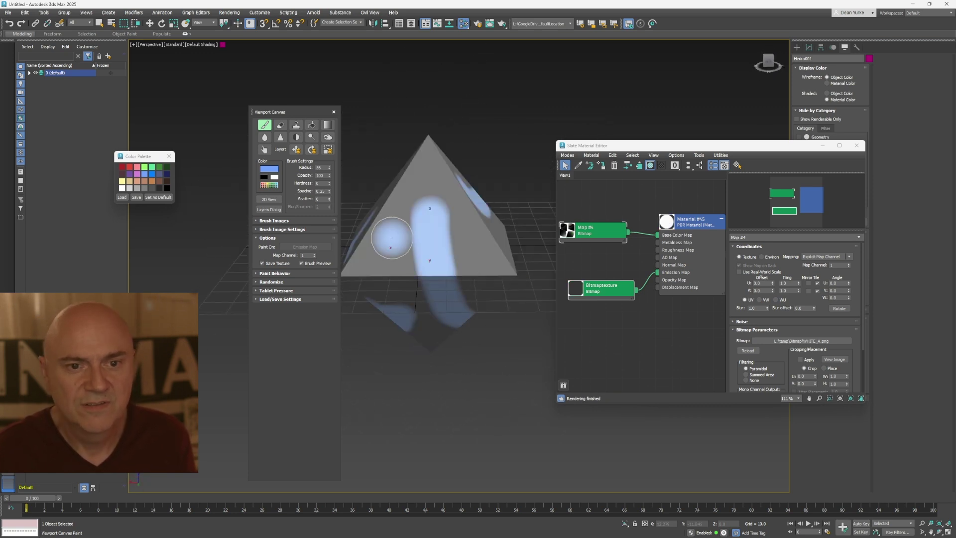
pyautogui.click(267, 126)
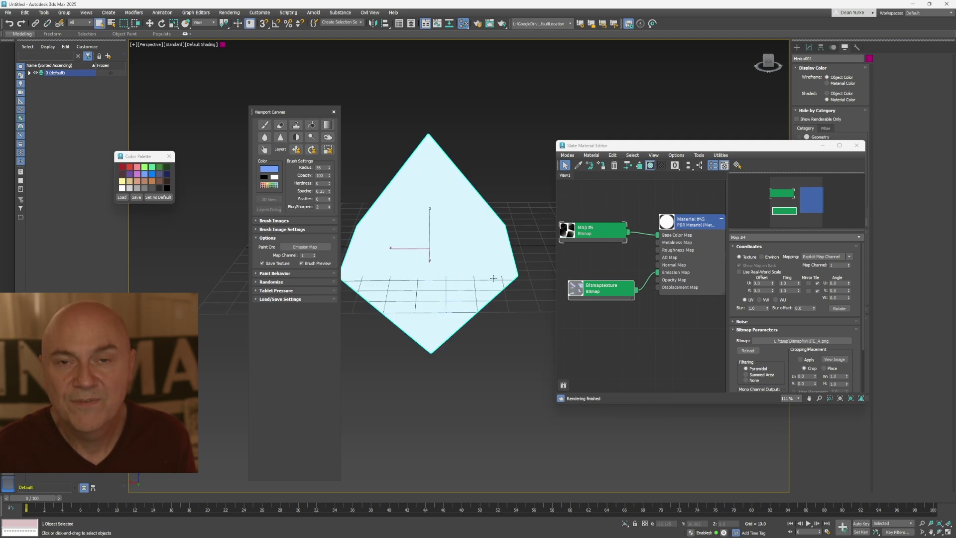